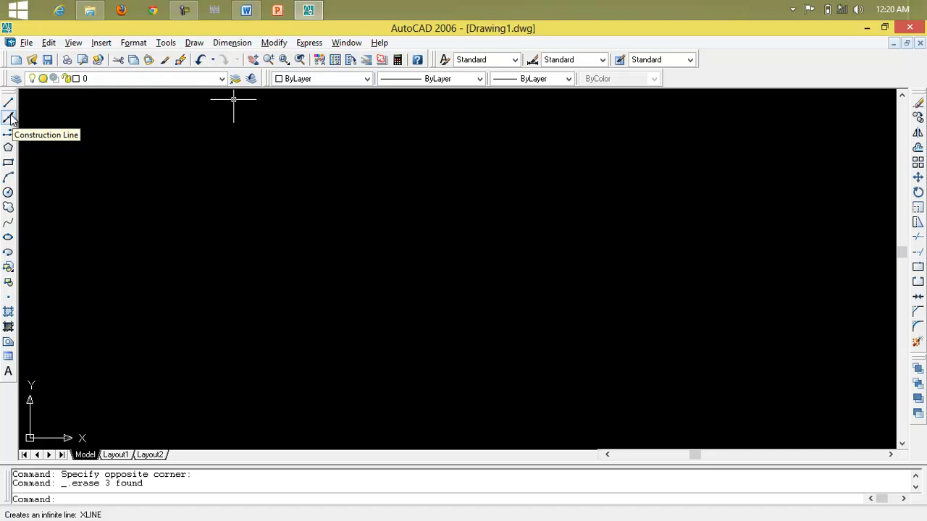
pyautogui.click(10, 119)
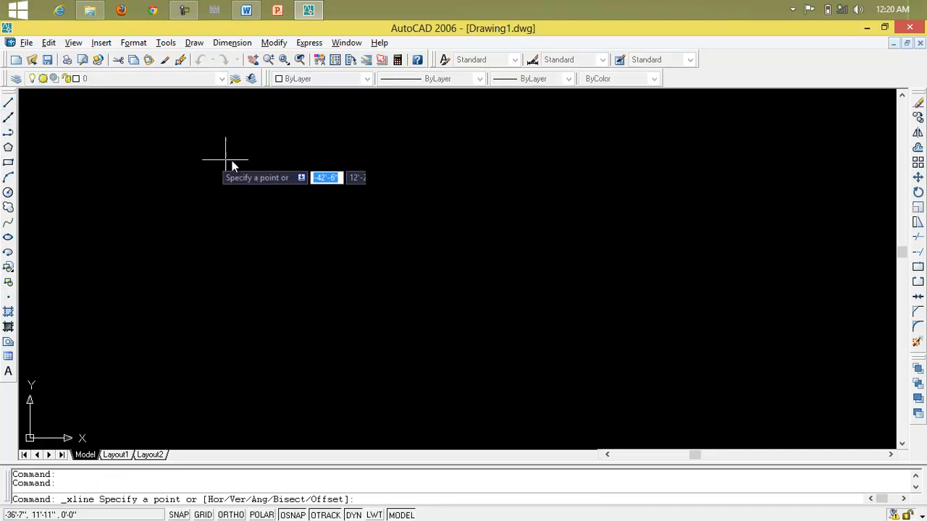
pyautogui.click(350, 155)
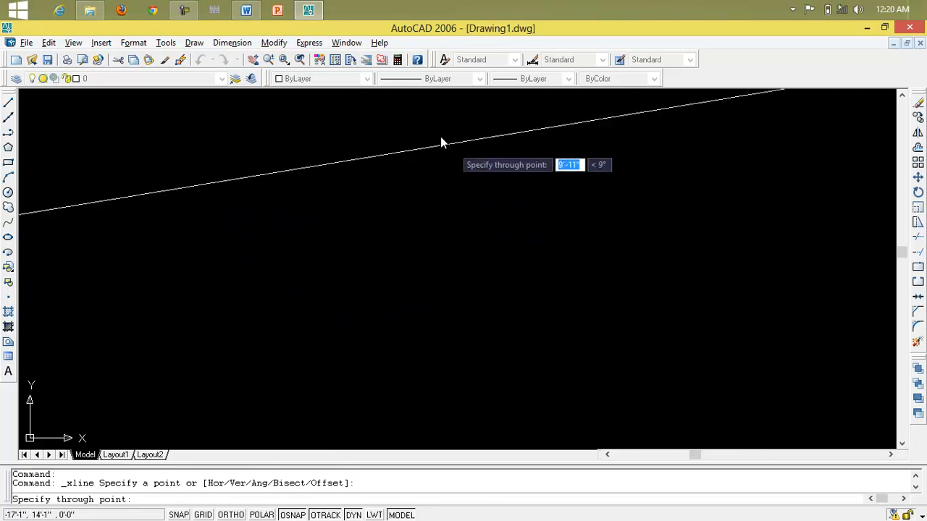
pyautogui.press('Escape')
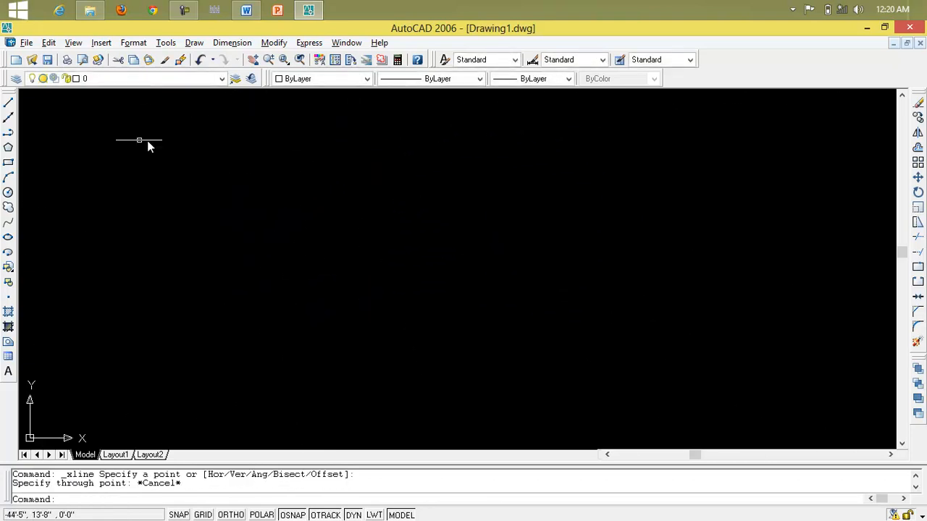
# Draw fifteen construction lines at different angles through one common point near the middle of the drawing area.
pyautogui.click(7, 120)
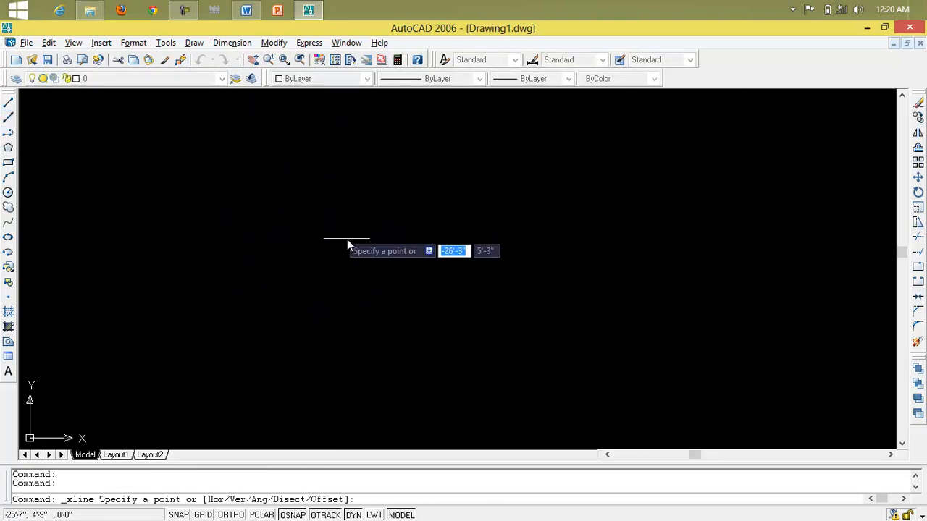
pyautogui.click(388, 262)
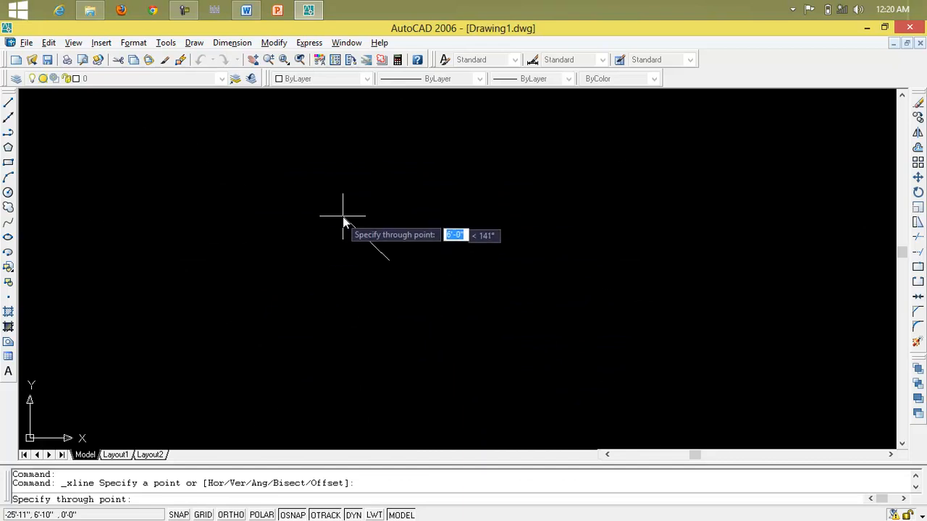
pyautogui.click(391, 235)
pyautogui.click(375, 223)
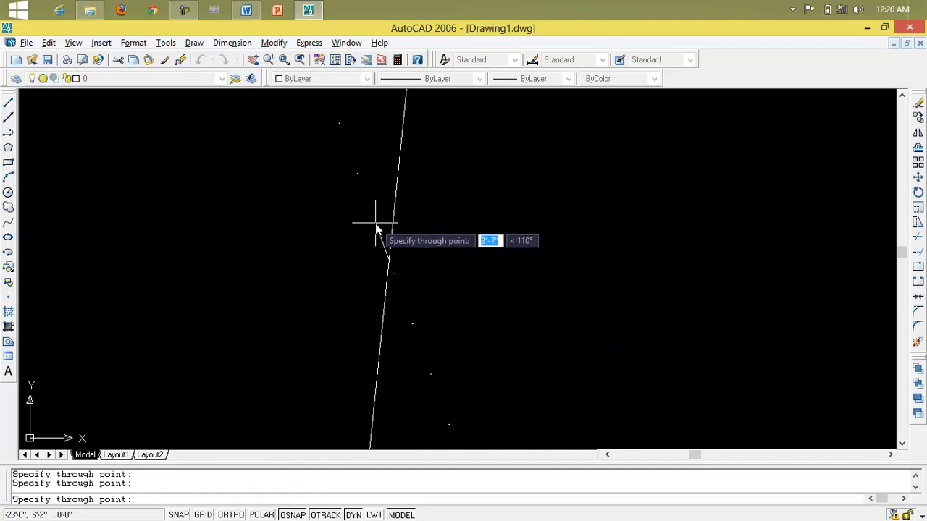
pyautogui.click(341, 236)
pyautogui.click(326, 258)
pyautogui.click(330, 275)
pyautogui.click(329, 304)
pyautogui.click(354, 329)
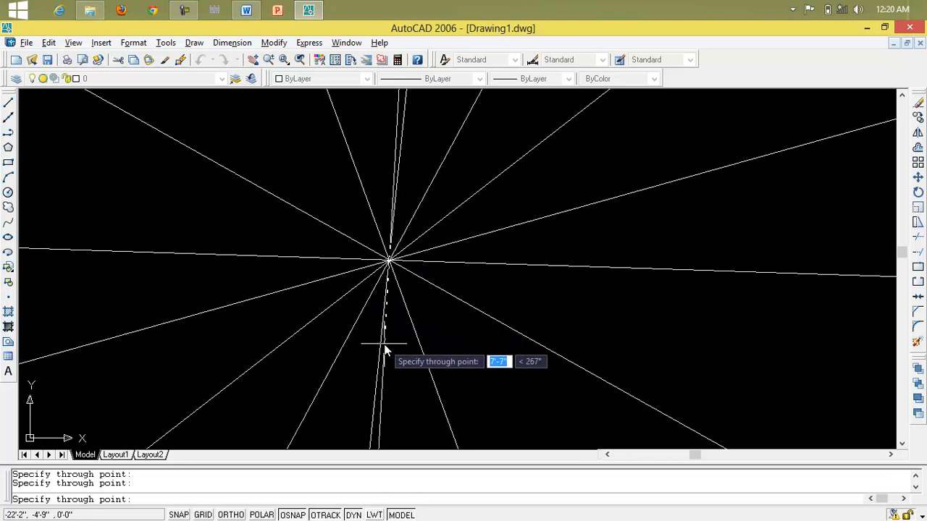
pyautogui.click(393, 353)
pyautogui.click(438, 337)
pyautogui.click(482, 282)
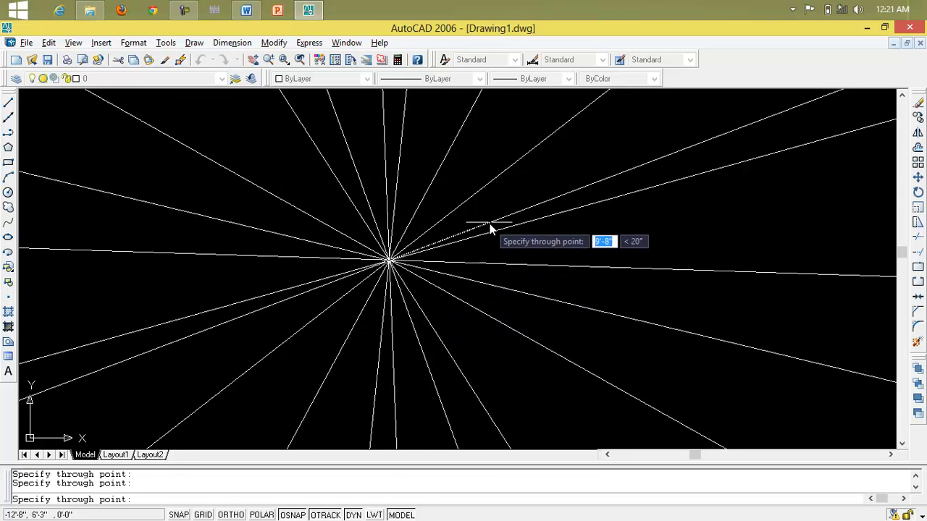
pyautogui.click(486, 212)
pyautogui.click(414, 184)
pyautogui.click(323, 193)
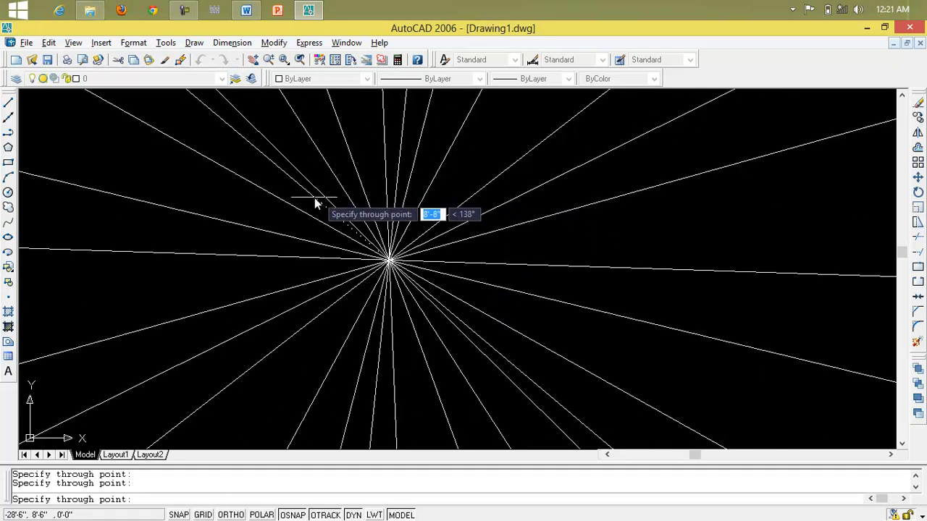
pyautogui.click(271, 224)
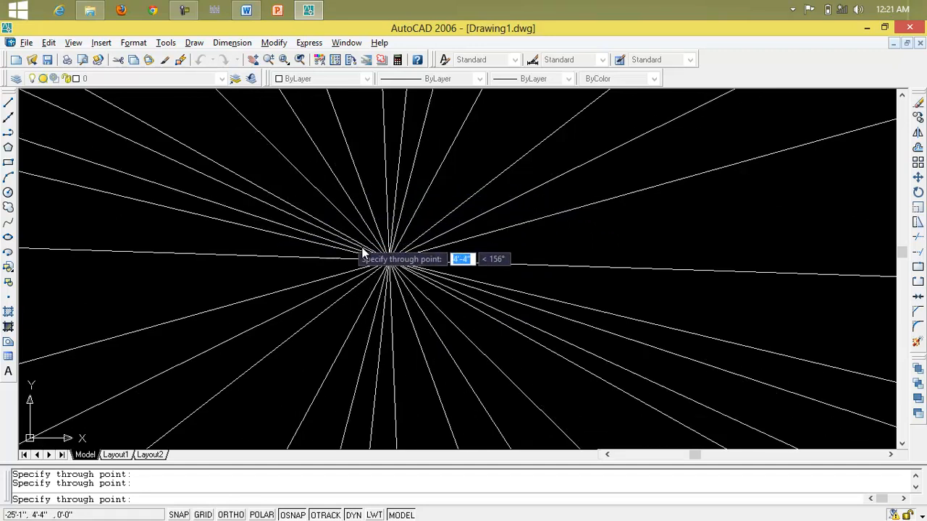
pyautogui.click(418, 259)
pyautogui.click(418, 281)
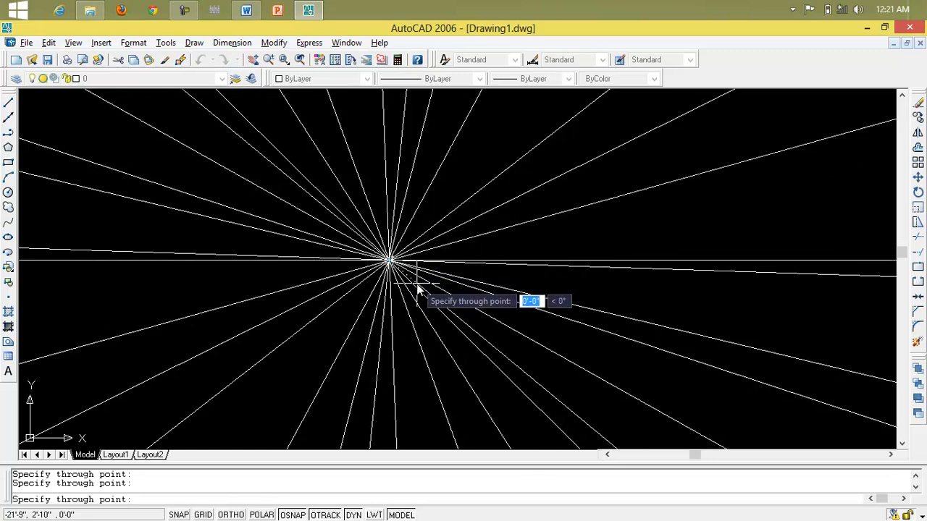
pyautogui.press('Escape')
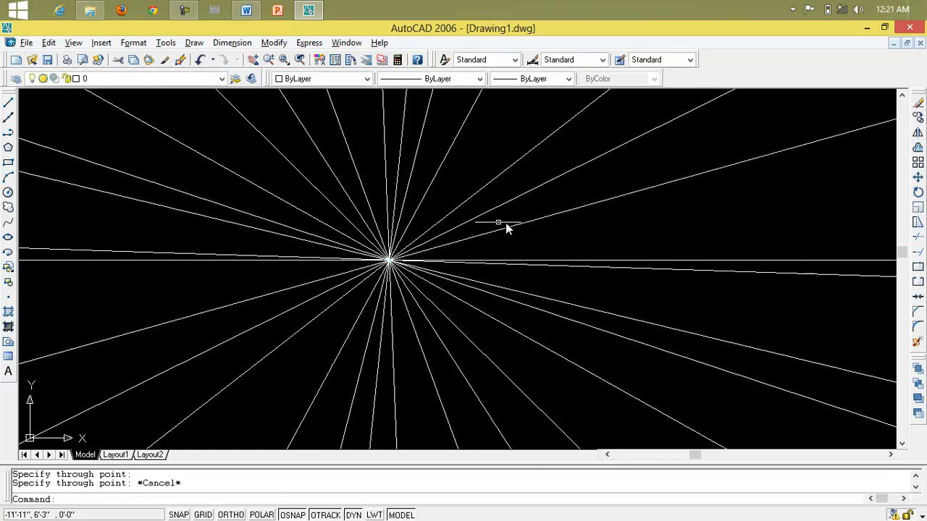
# Erase all fifteen construction lines from the drawing.
pyautogui.click(571, 199)
pyautogui.click(281, 316)
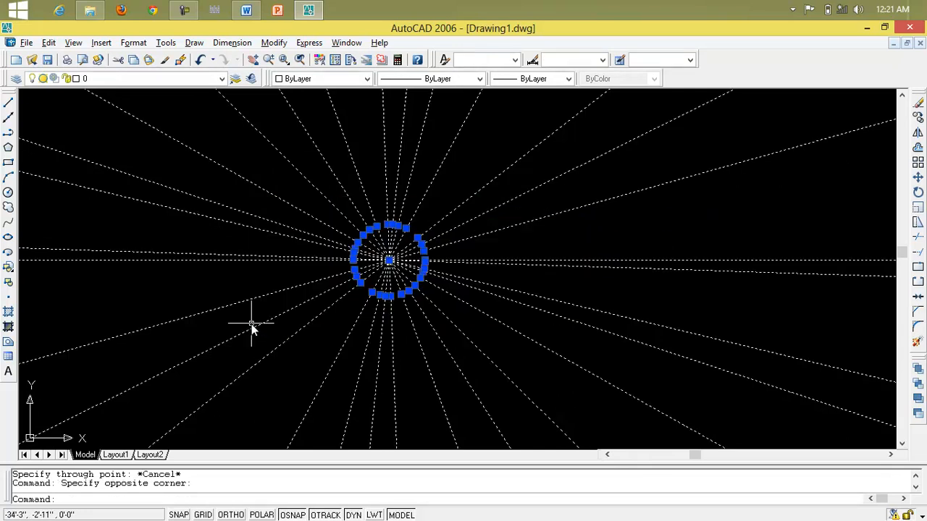
pyautogui.press('Delete')
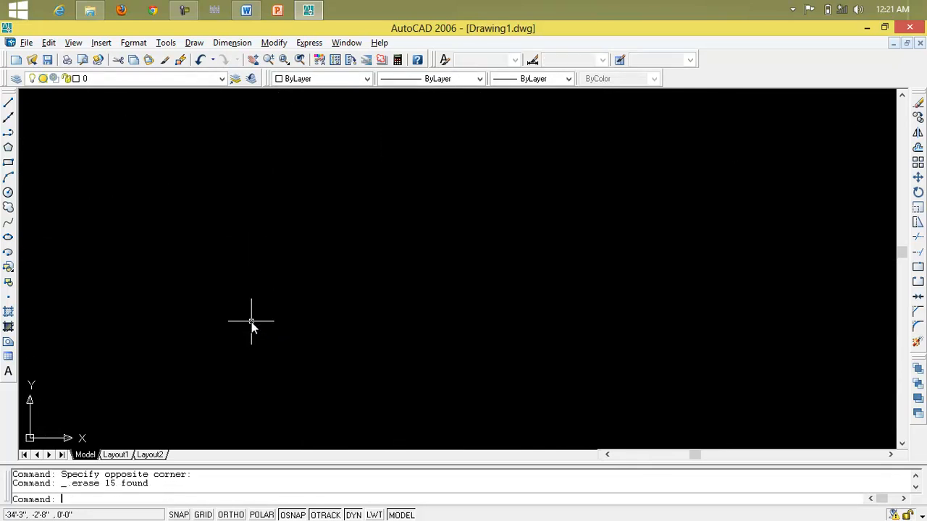
# Start XLINE by its alias XL and draw sixteen construction lines radiating through one common point.
pyautogui.write('x')
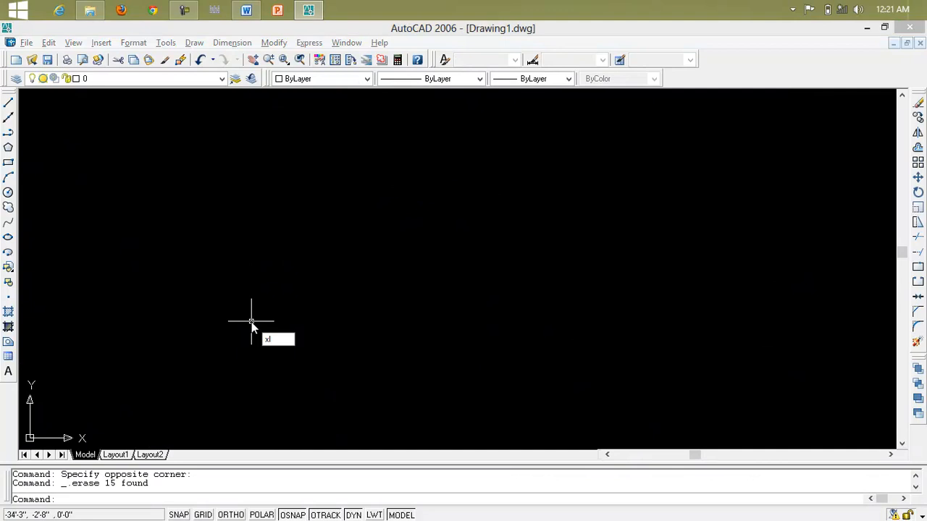
pyautogui.write('l')
pyautogui.press('Return')
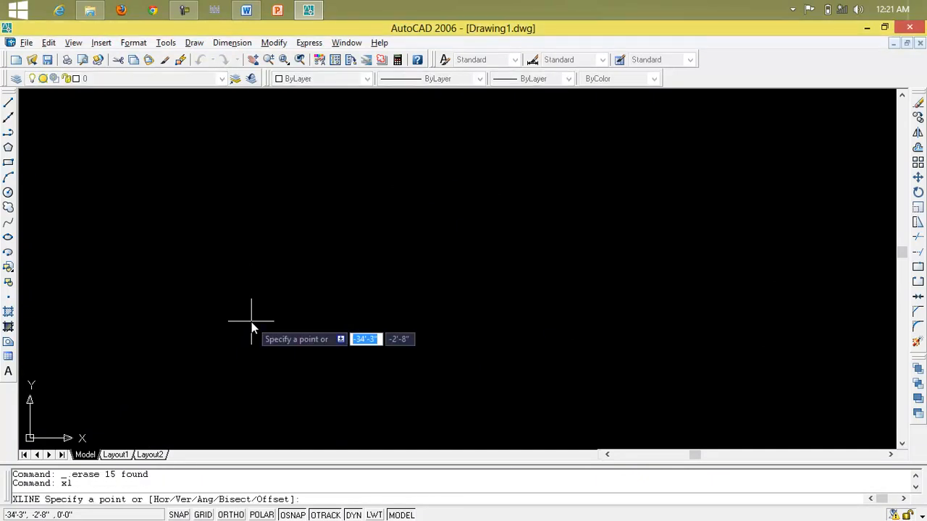
pyautogui.click(373, 309)
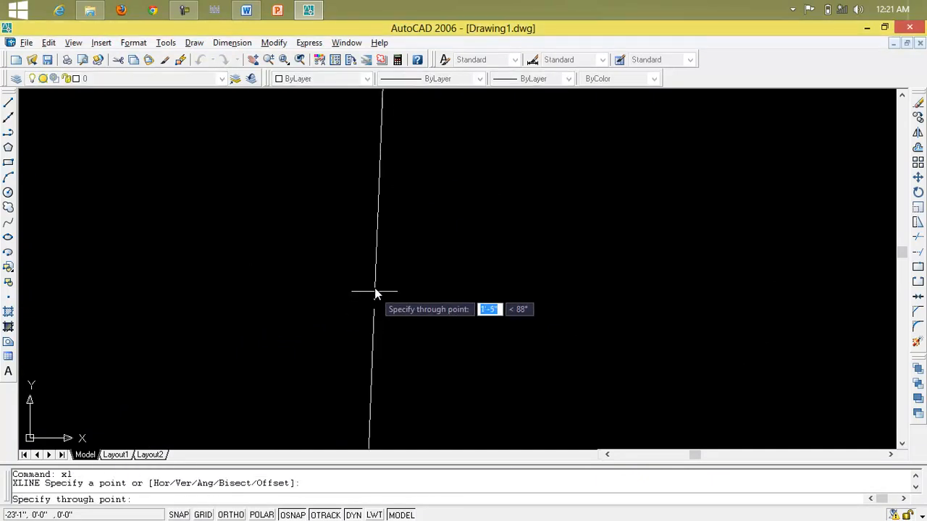
pyautogui.click(368, 247)
pyautogui.click(312, 259)
pyautogui.click(277, 293)
pyautogui.click(274, 342)
pyautogui.click(293, 396)
pyautogui.click(331, 425)
pyautogui.click(384, 438)
pyautogui.click(432, 447)
pyautogui.click(509, 400)
pyautogui.click(536, 332)
pyautogui.click(507, 253)
pyautogui.click(396, 226)
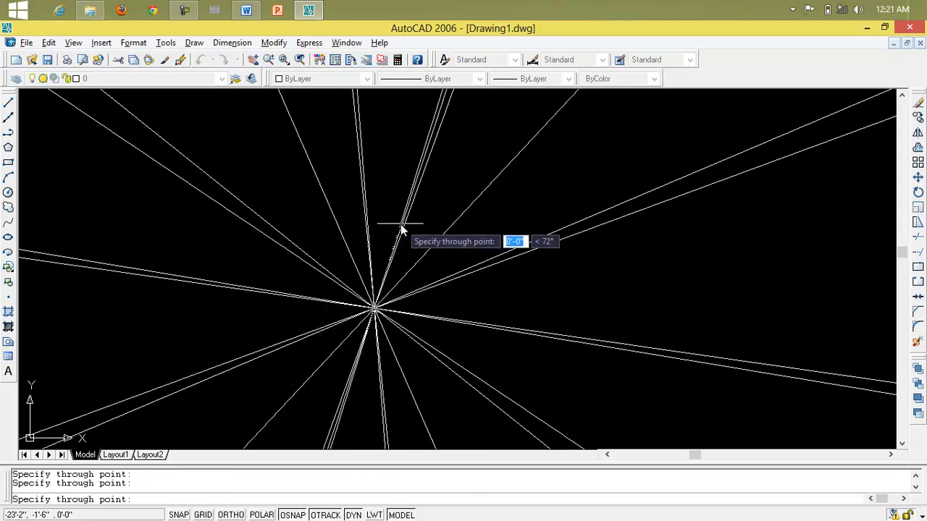
pyautogui.click(321, 244)
pyautogui.click(265, 273)
pyautogui.click(259, 329)
pyautogui.press('Escape')
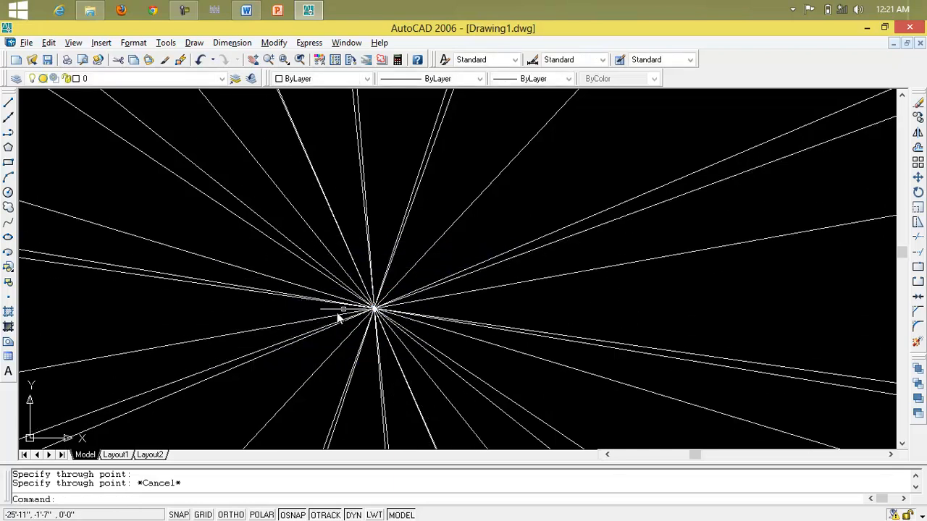
# Erase all sixteen construction lines from the drawing.
pyautogui.click(527, 215)
pyautogui.click(278, 373)
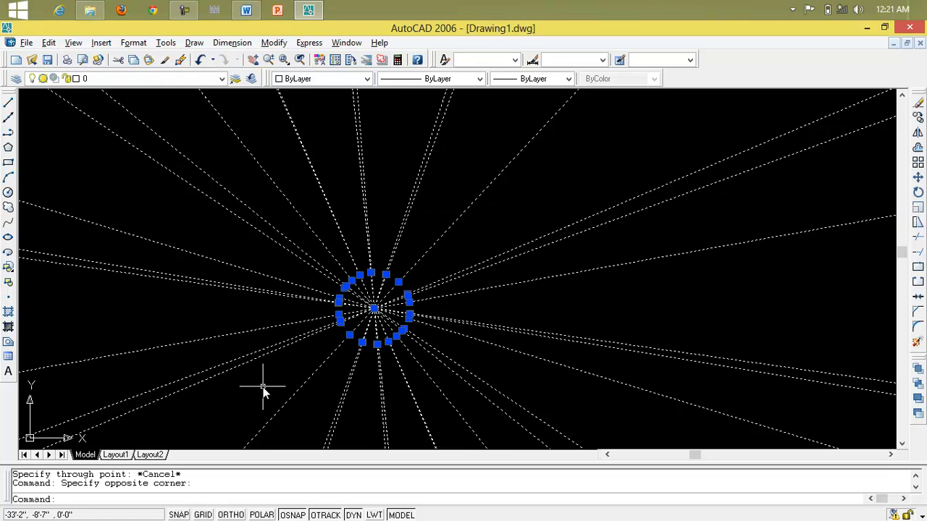
pyautogui.press('Delete')
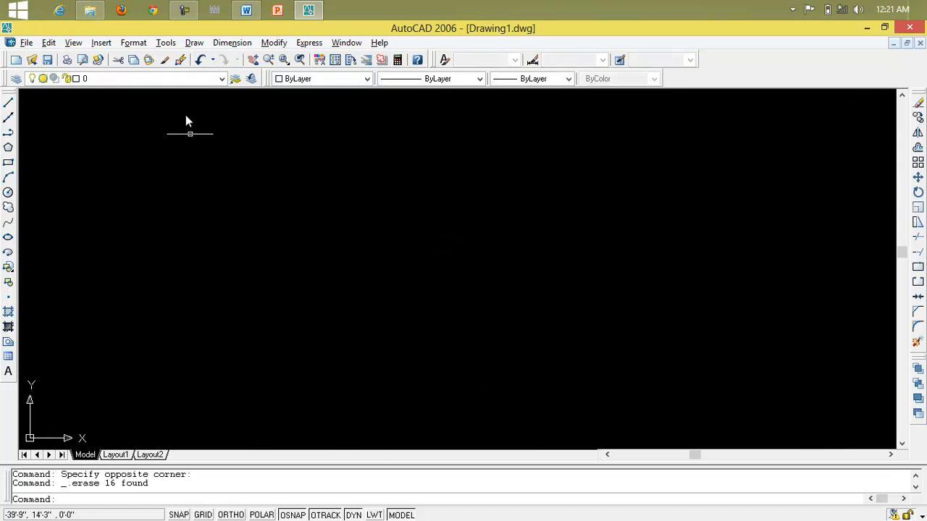
# Draw eleven construction lines at different angles through a common point in the empty drawing.
pyautogui.click(195, 43)
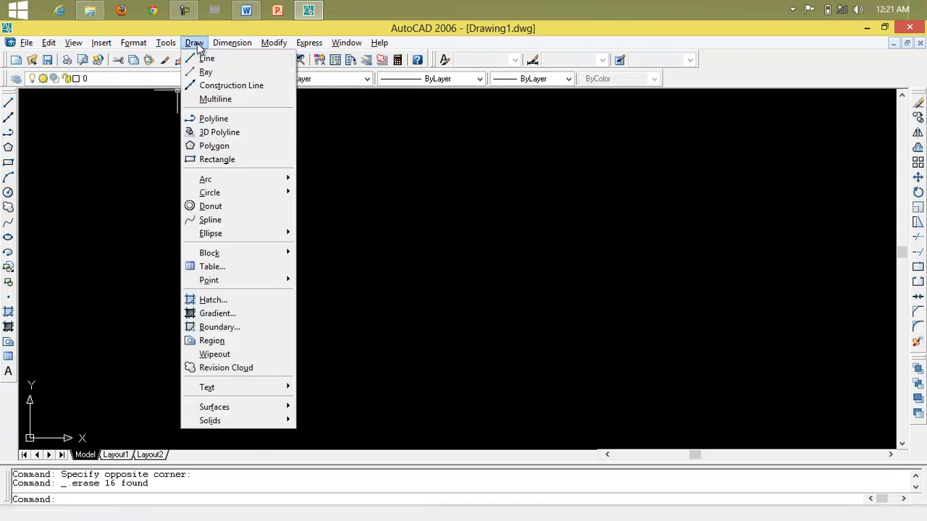
pyautogui.click(215, 85)
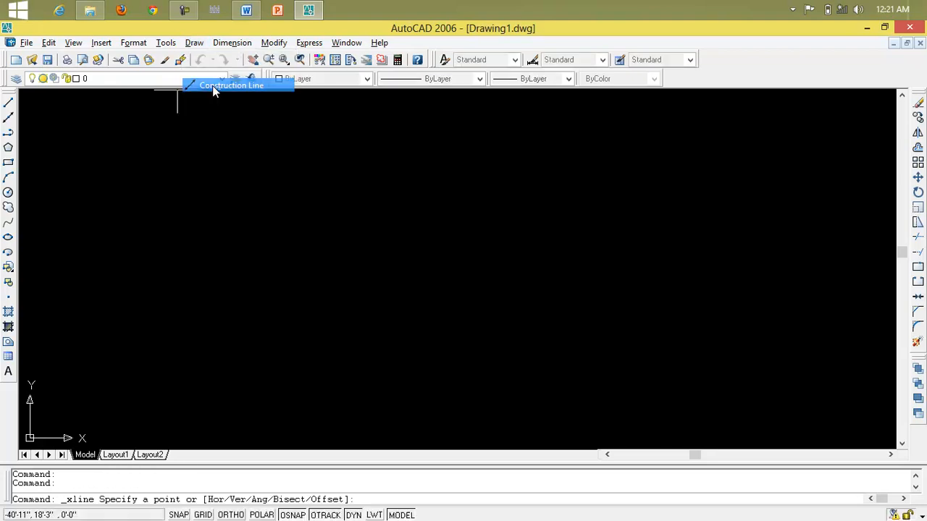
pyautogui.click(369, 281)
pyautogui.click(324, 255)
pyautogui.click(365, 212)
pyautogui.click(411, 212)
pyautogui.click(462, 232)
pyautogui.click(506, 278)
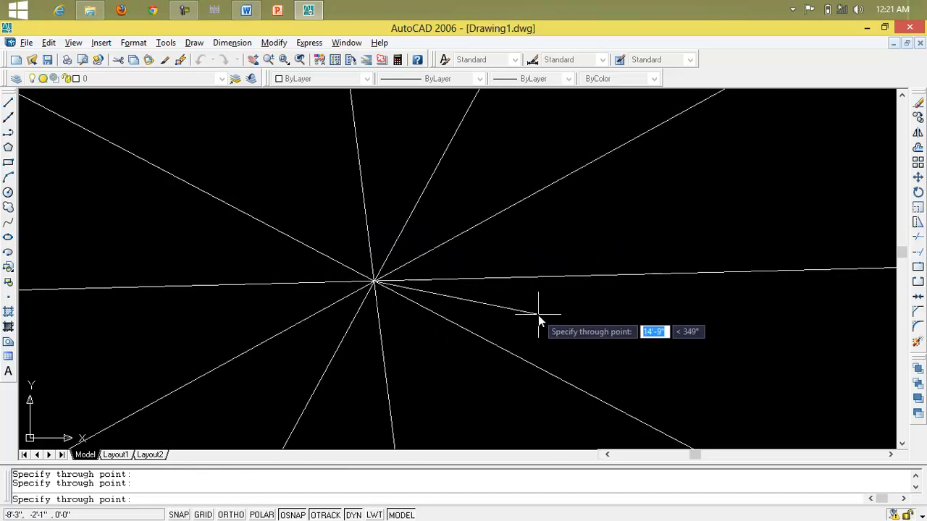
pyautogui.click(569, 376)
pyautogui.click(555, 440)
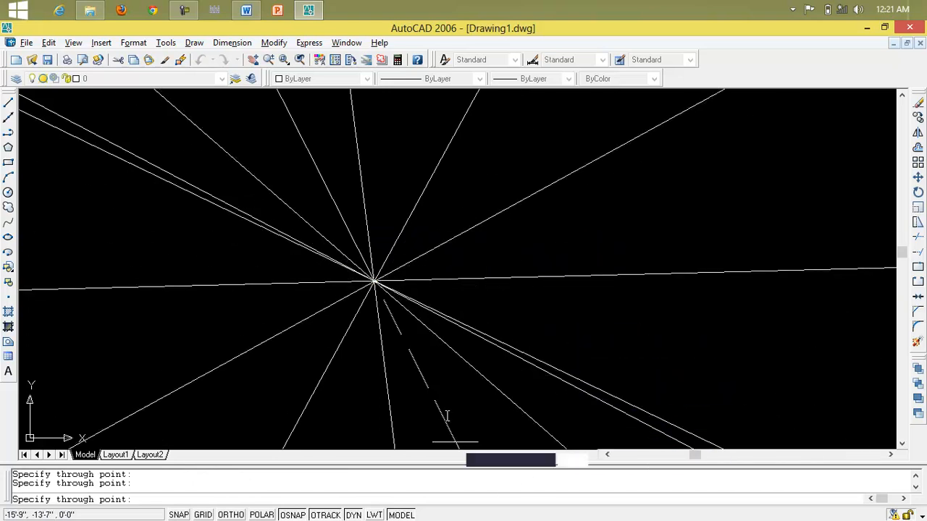
pyautogui.click(359, 337)
pyautogui.click(325, 345)
pyautogui.click(268, 315)
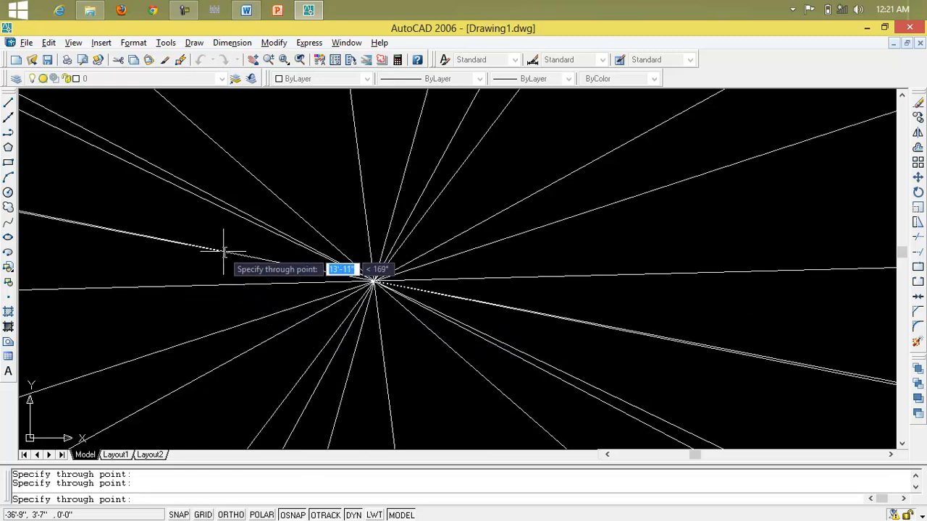
pyautogui.press('Escape')
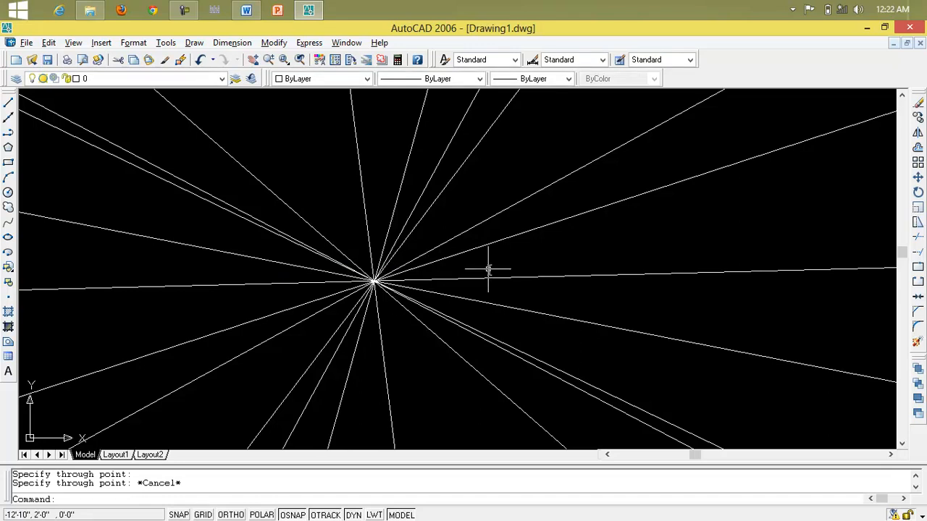
# Erase all eleven construction lines from the drawing.
pyautogui.click(475, 187)
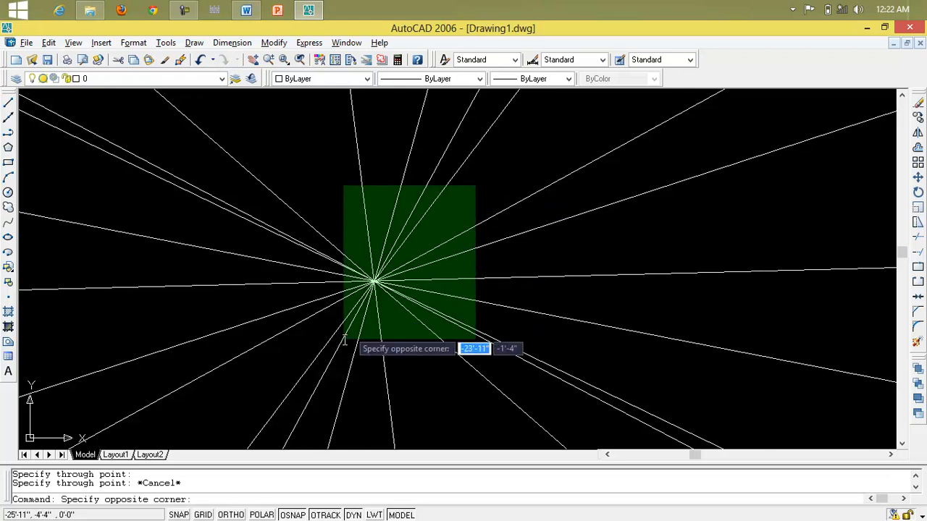
pyautogui.click(285, 400)
pyautogui.press('Delete')
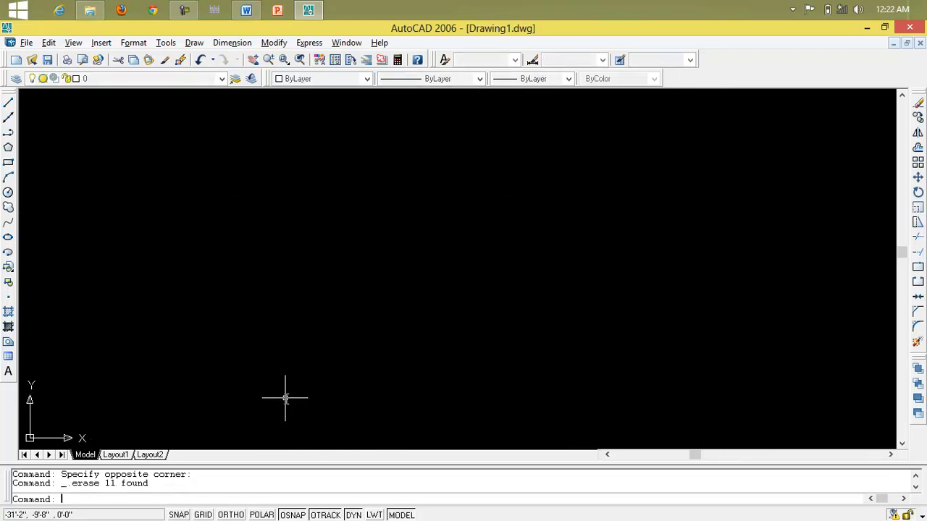
# Draw four construction lines crossing at one common point near the middle of the drawing area.
pyautogui.click(8, 117)
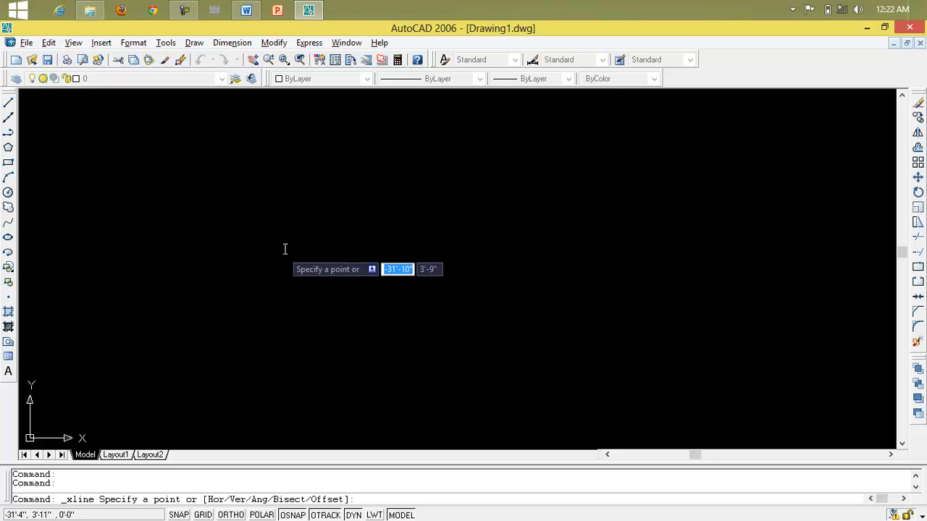
pyautogui.click(370, 264)
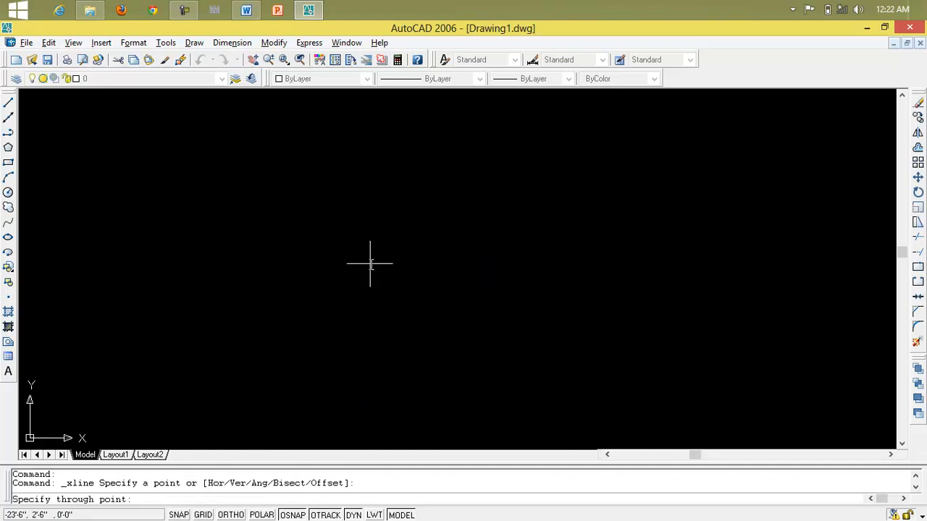
pyautogui.click(351, 261)
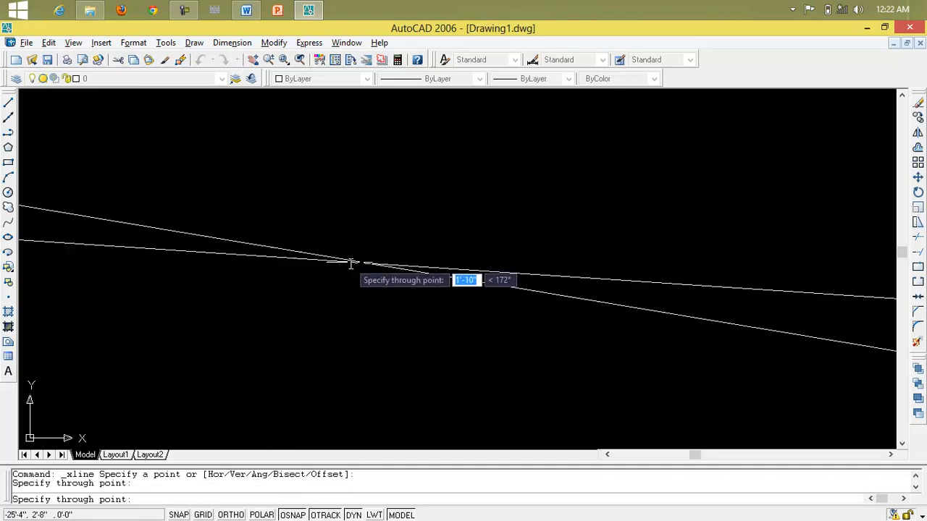
pyautogui.click(349, 308)
pyautogui.click(375, 312)
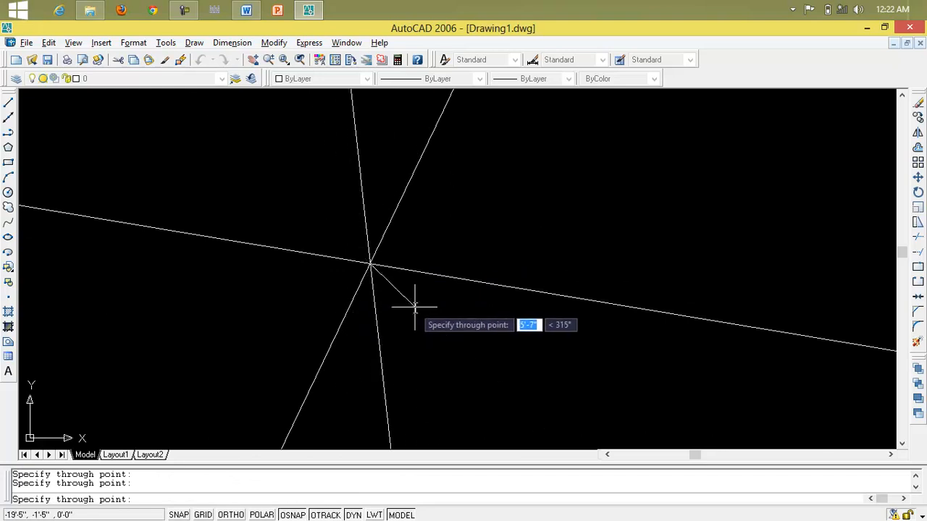
pyautogui.press('Escape')
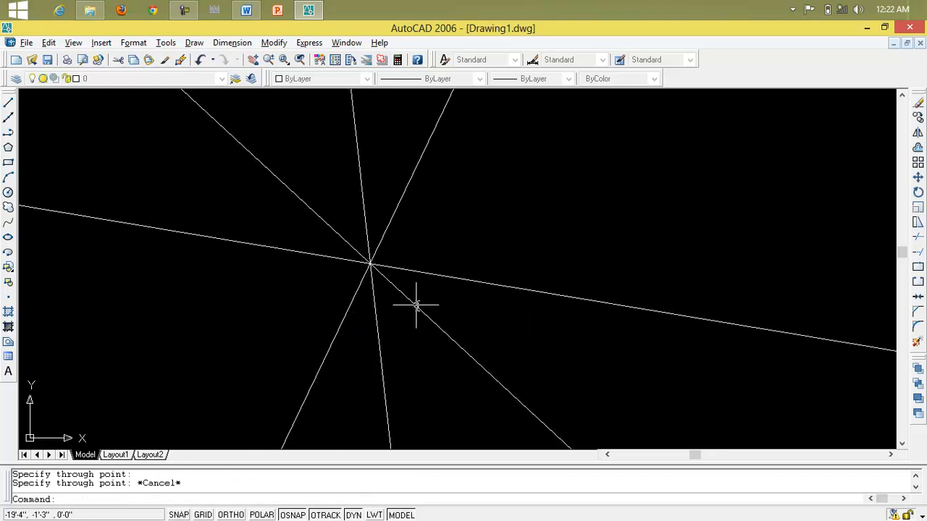
# Erase the four construction lines crossing at the common point.
pyautogui.click(478, 187)
pyautogui.click(297, 302)
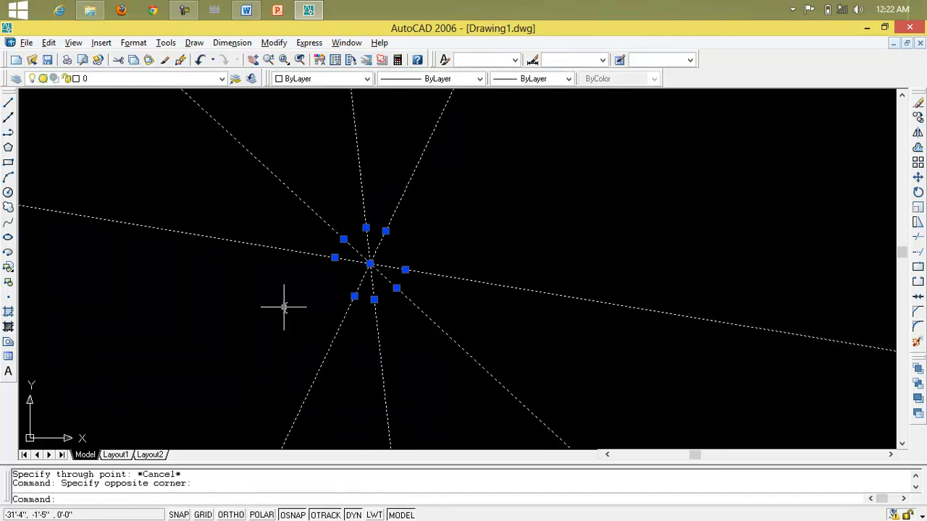
pyautogui.press('Delete')
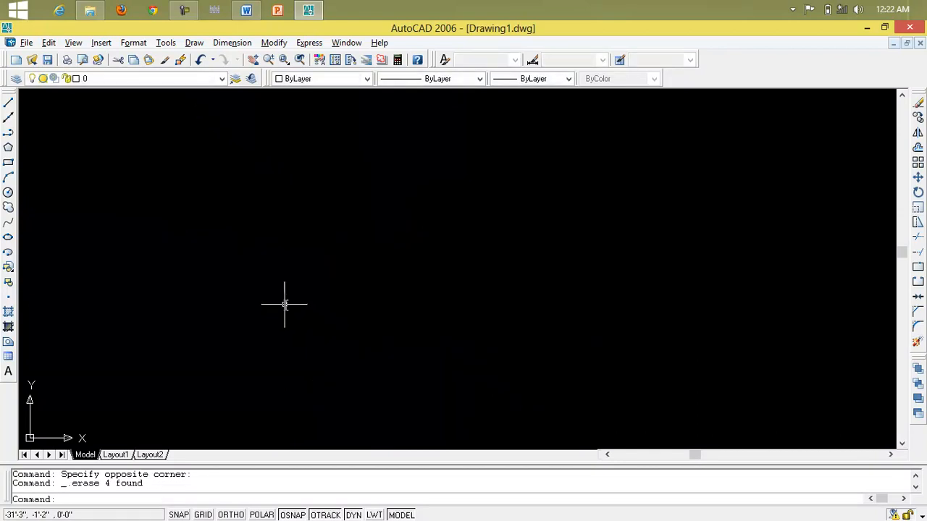
pyautogui.press('Escape')
pyautogui.press('Escape')
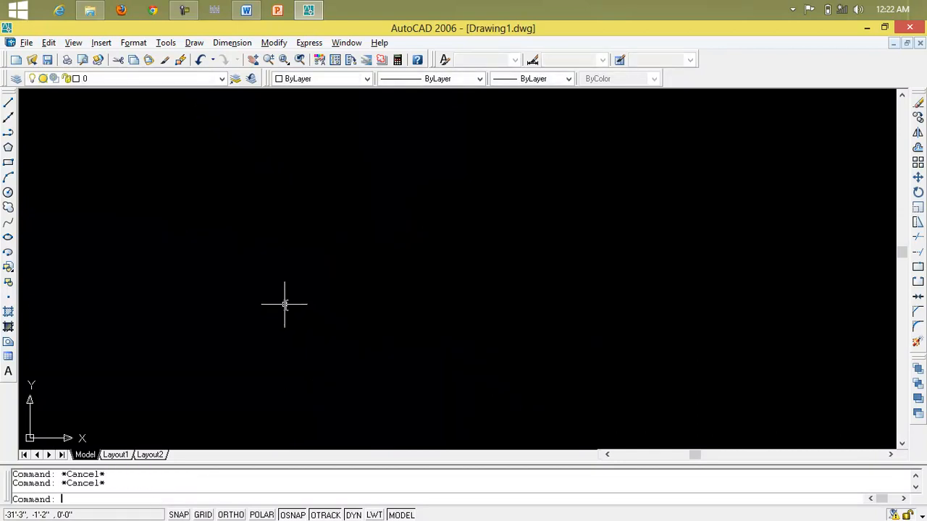
# Draw seventeen horizontal construction lines at varying spacings across the drawing area, using the Construction Line command's Hor option.
pyautogui.click(8, 119)
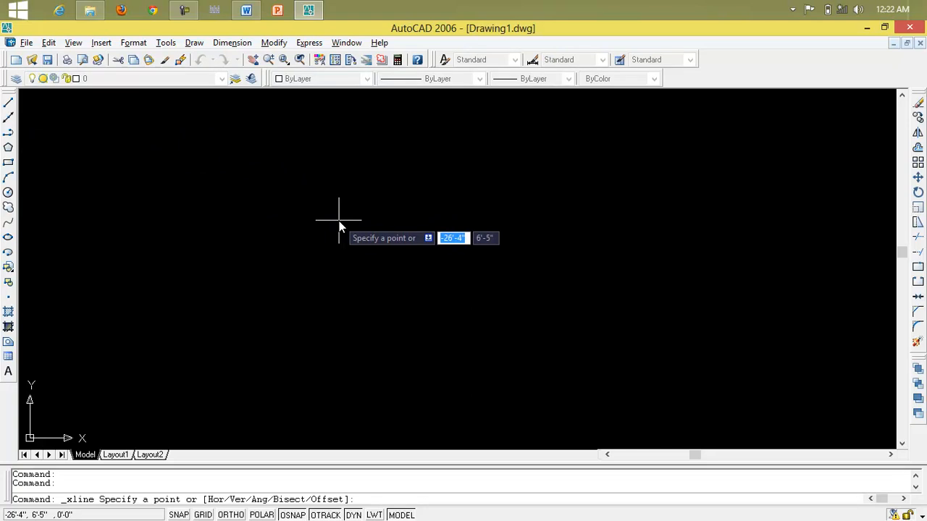
pyautogui.write('h')
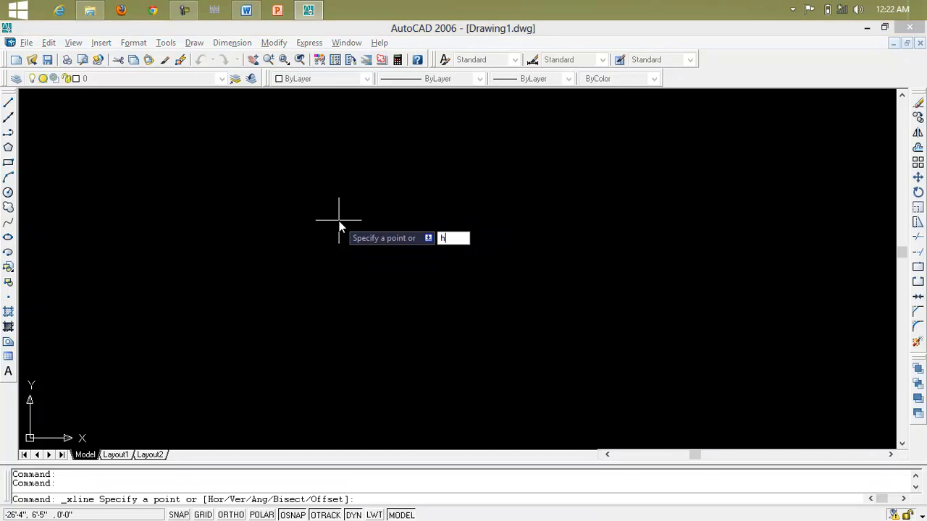
pyautogui.press('Return')
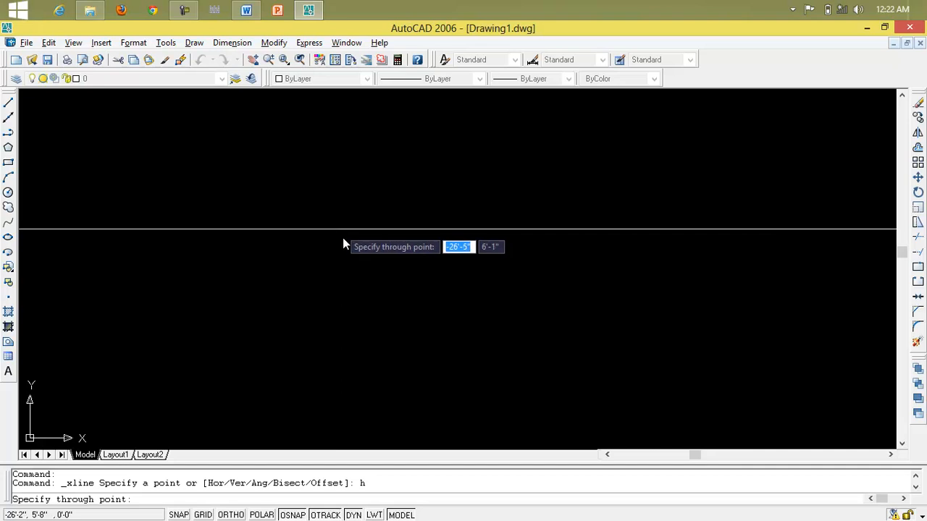
pyautogui.click(383, 381)
pyautogui.click(386, 362)
pyautogui.click(384, 343)
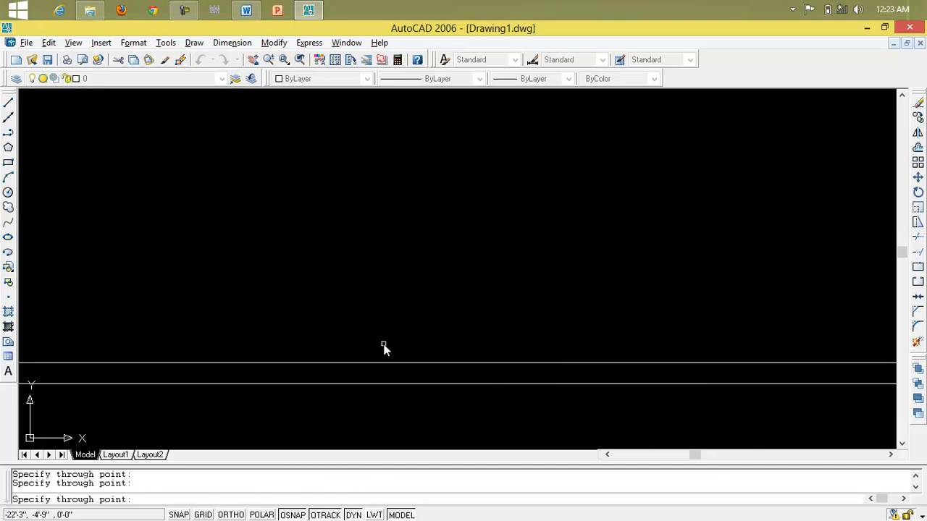
pyautogui.click(384, 319)
pyautogui.click(386, 287)
pyautogui.click(388, 264)
pyautogui.click(390, 230)
pyautogui.click(389, 206)
pyautogui.click(391, 176)
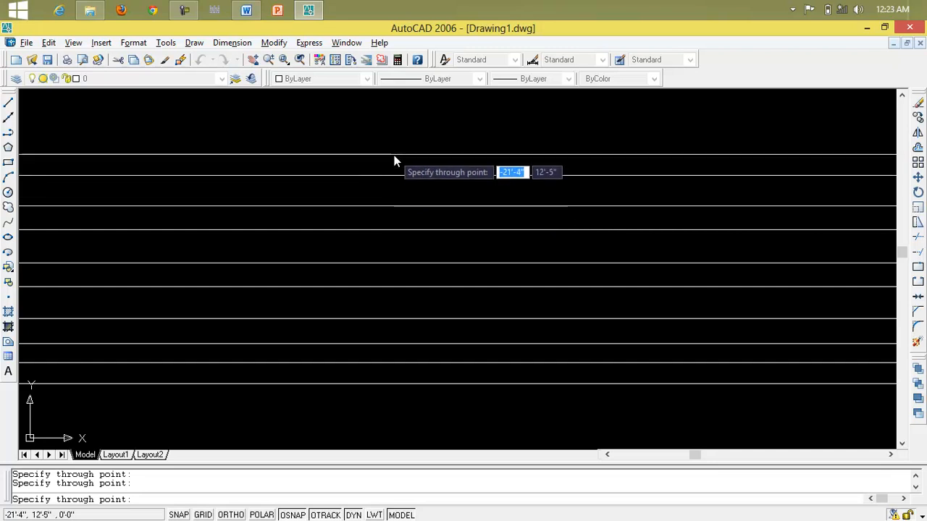
pyautogui.click(393, 151)
pyautogui.click(393, 134)
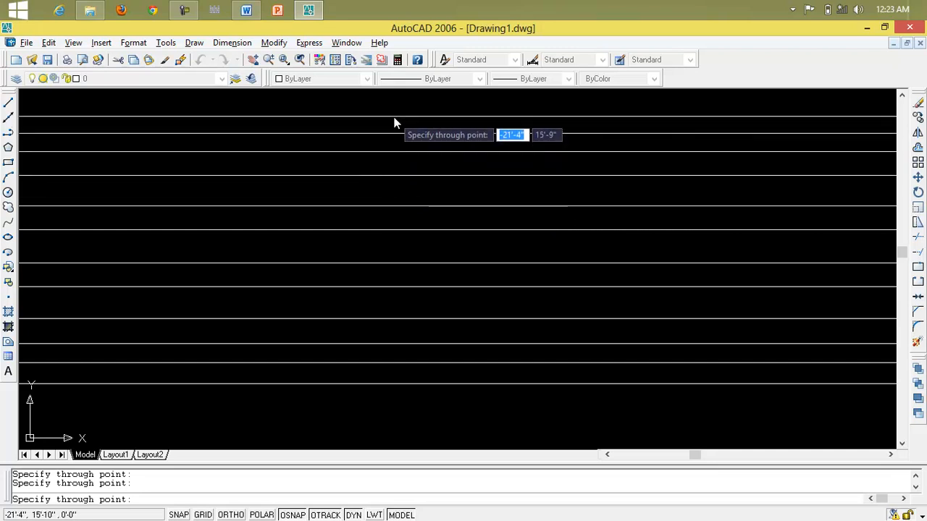
pyautogui.click(393, 115)
pyautogui.click(402, 397)
pyautogui.click(404, 415)
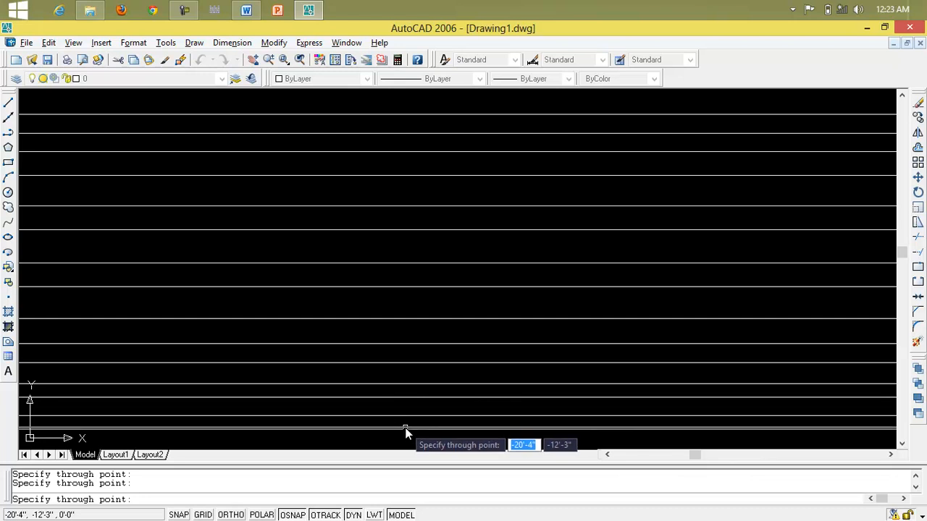
pyautogui.click(393, 190)
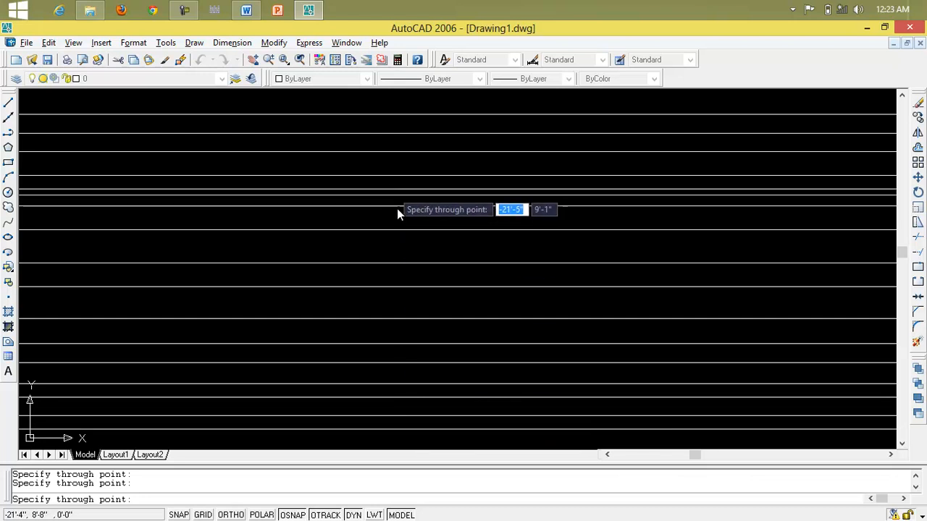
pyautogui.click(434, 300)
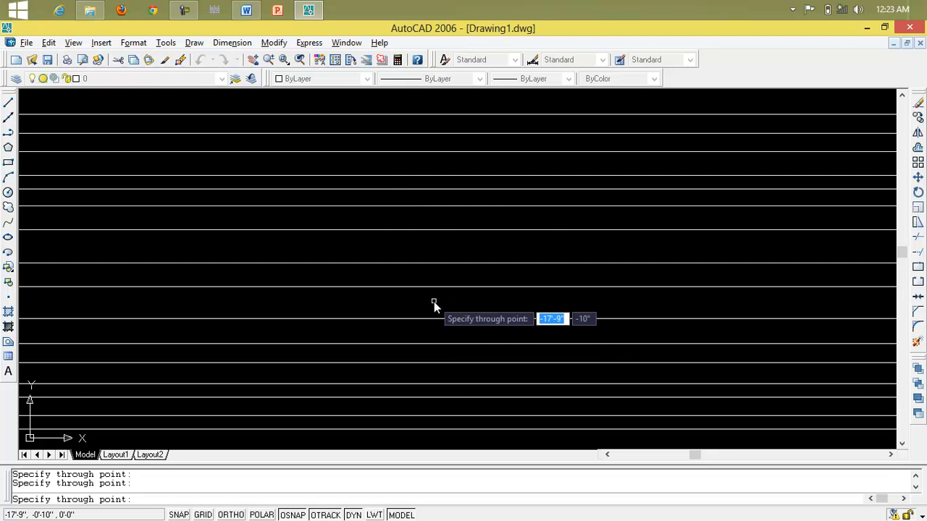
pyautogui.click(453, 363)
pyautogui.press('Escape')
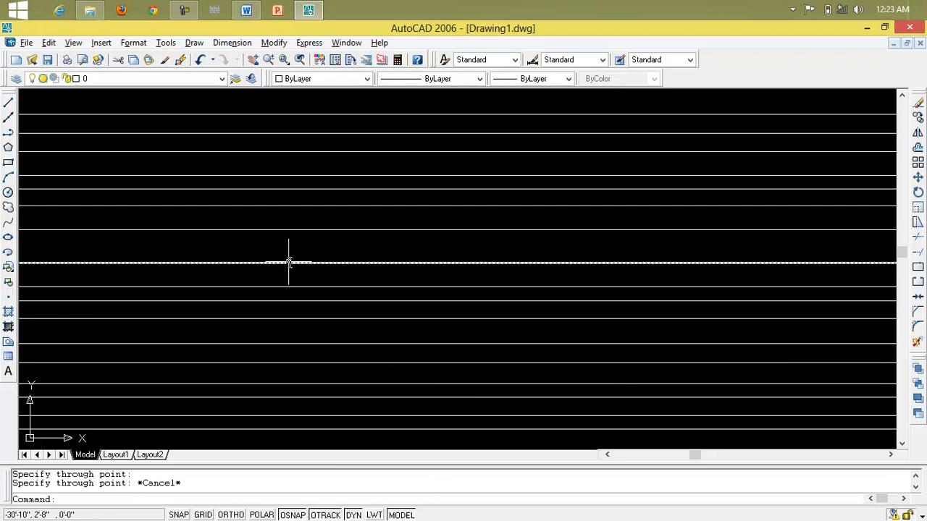
# Draw twenty-one vertical construction lines crossing the horizontal ones, using the Construction Line command's Ver option.
pyautogui.click(11, 118)
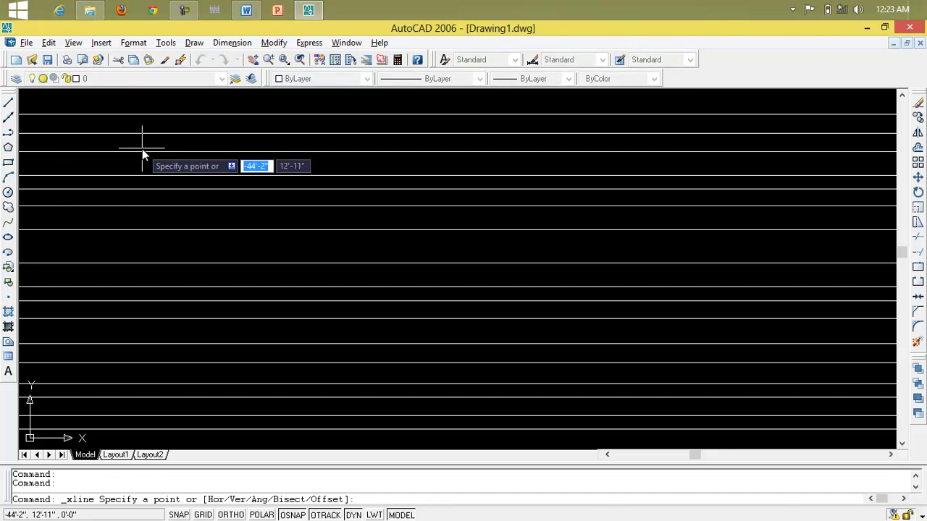
pyautogui.write('v')
pyautogui.press('Return')
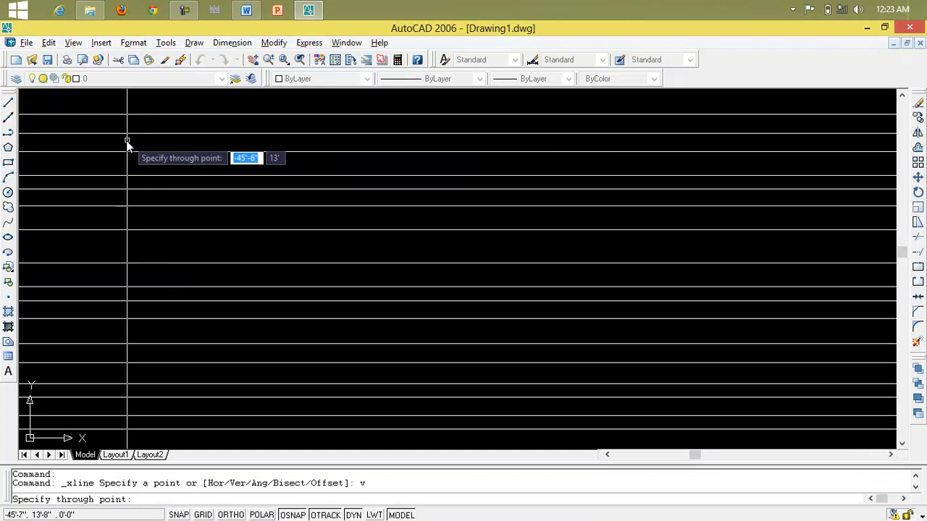
pyautogui.click(117, 150)
pyautogui.click(137, 149)
pyautogui.click(172, 152)
pyautogui.click(205, 151)
pyautogui.click(232, 152)
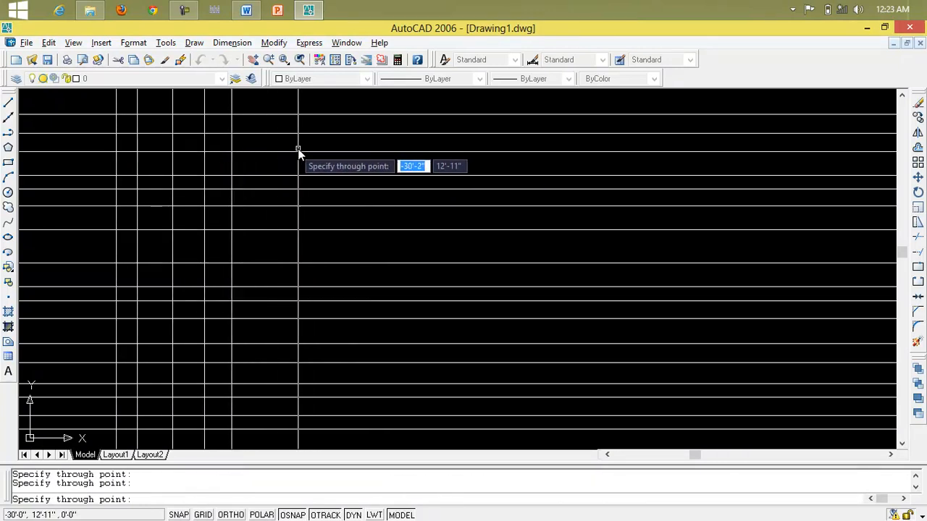
pyautogui.click(310, 151)
pyautogui.click(271, 151)
pyautogui.click(358, 152)
pyautogui.click(404, 152)
pyautogui.click(464, 152)
pyautogui.click(535, 152)
pyautogui.click(593, 152)
pyautogui.click(656, 152)
pyautogui.click(710, 155)
pyautogui.click(569, 155)
pyautogui.click(493, 152)
pyautogui.click(431, 171)
pyautogui.click(384, 178)
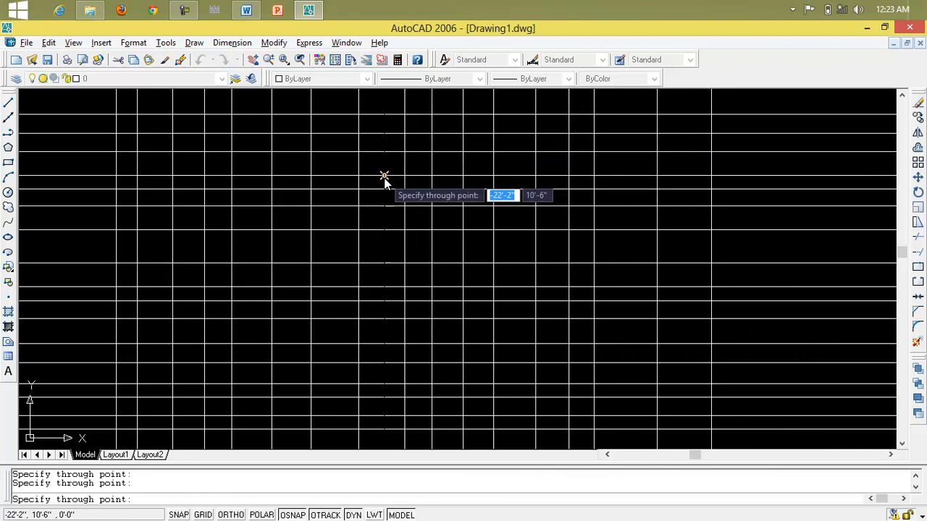
pyautogui.click(341, 177)
pyautogui.click(288, 173)
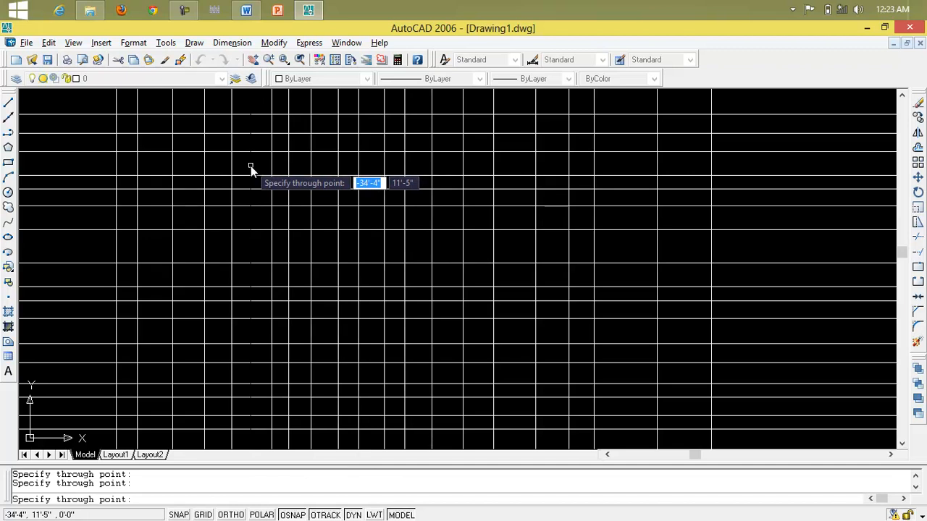
pyautogui.press('Escape')
pyautogui.press('Escape')
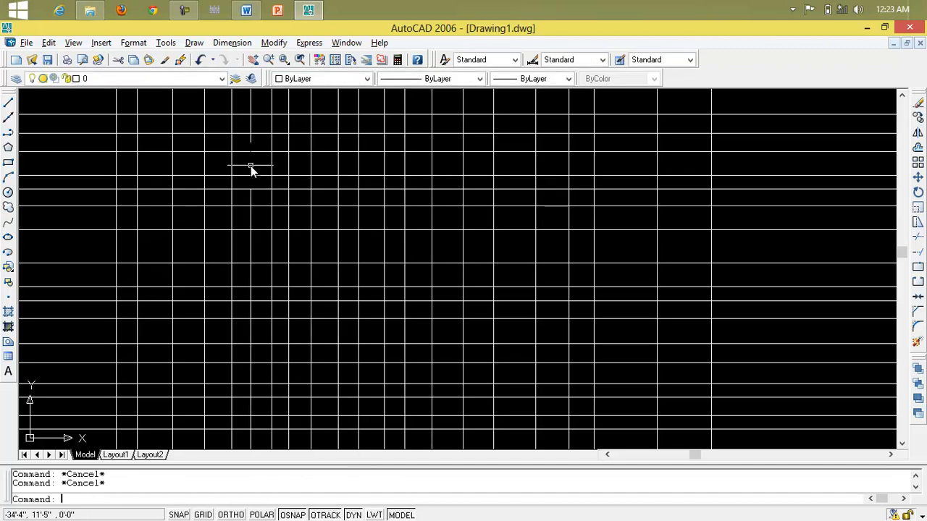
# Draw fifteen parallel construction lines at 45 degrees diagonally across the grid, using the Construction Line command's Ang option.
pyautogui.click(8, 118)
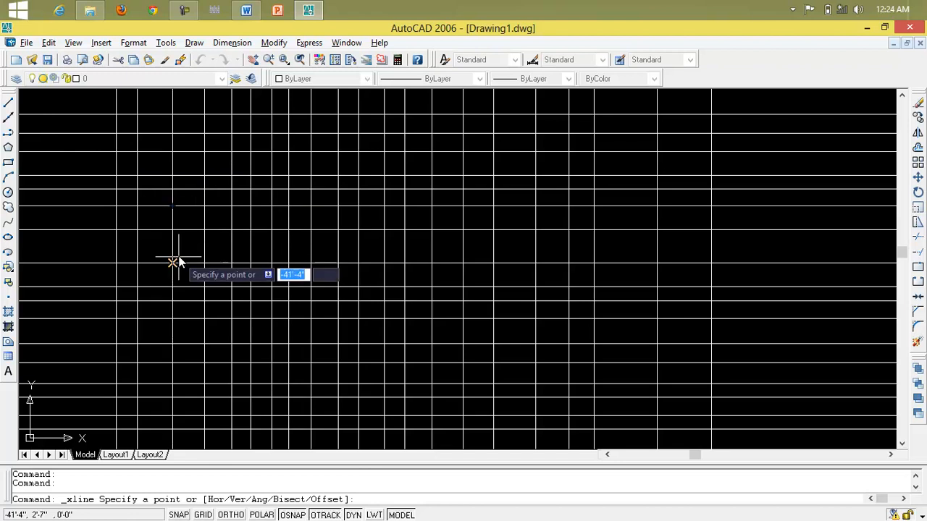
pyautogui.write('a')
pyautogui.press('Return')
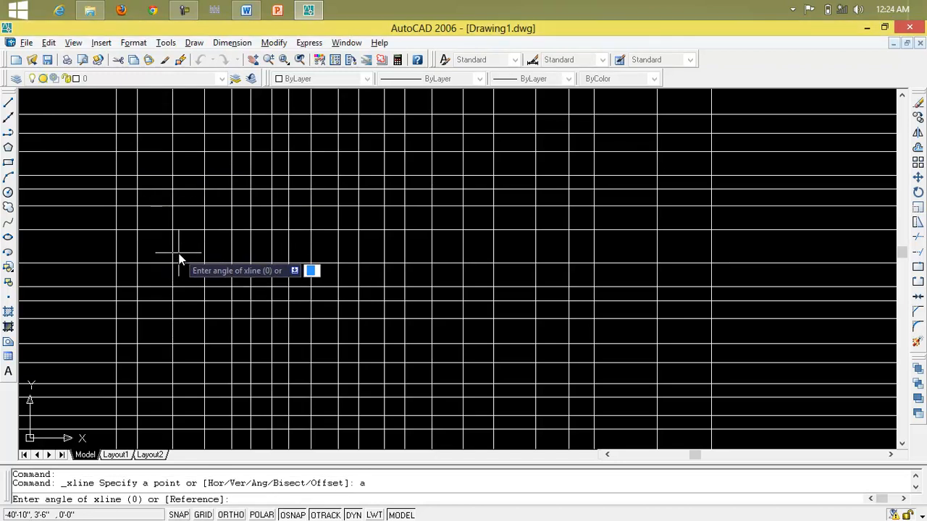
pyautogui.write('45')
pyautogui.press('Return')
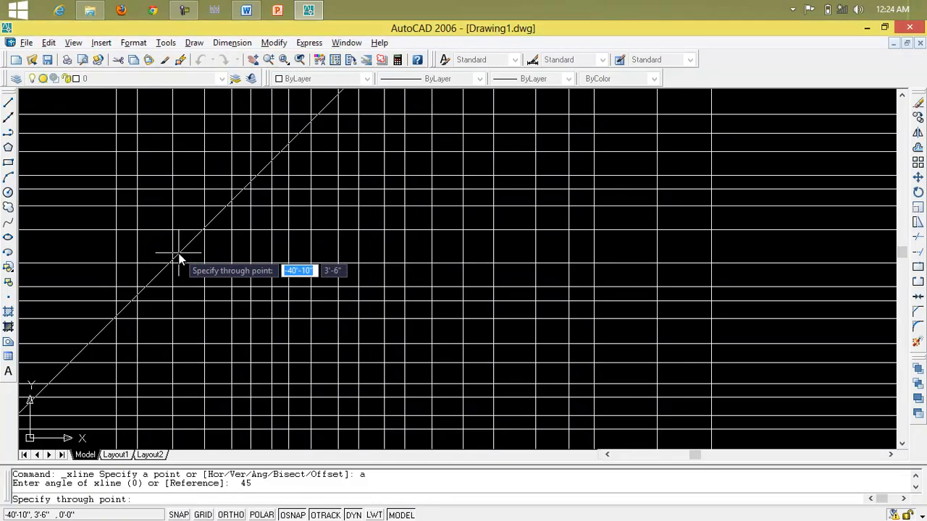
pyautogui.click(154, 155)
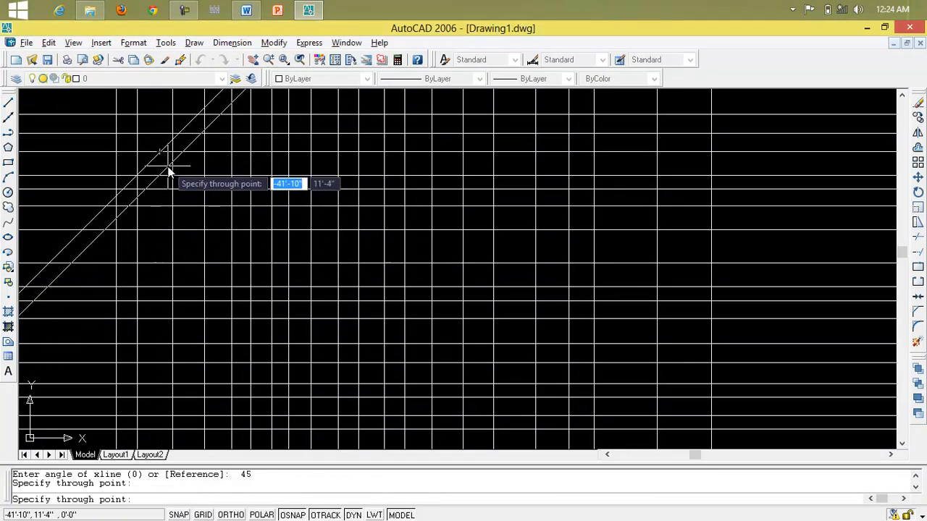
pyautogui.click(172, 174)
pyautogui.click(202, 196)
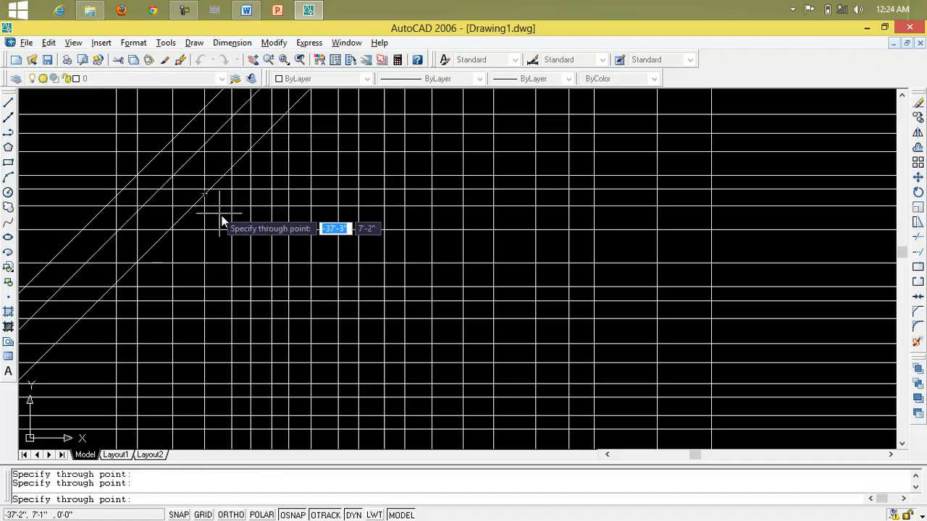
pyautogui.click(231, 211)
pyautogui.click(250, 231)
pyautogui.click(272, 262)
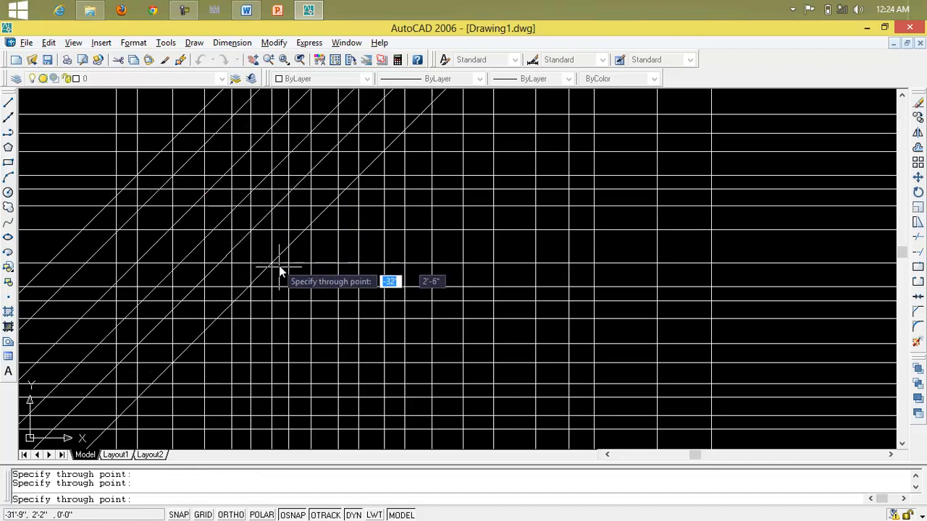
pyautogui.click(300, 287)
pyautogui.click(321, 306)
pyautogui.click(348, 319)
pyautogui.click(398, 341)
pyautogui.click(435, 361)
pyautogui.click(490, 368)
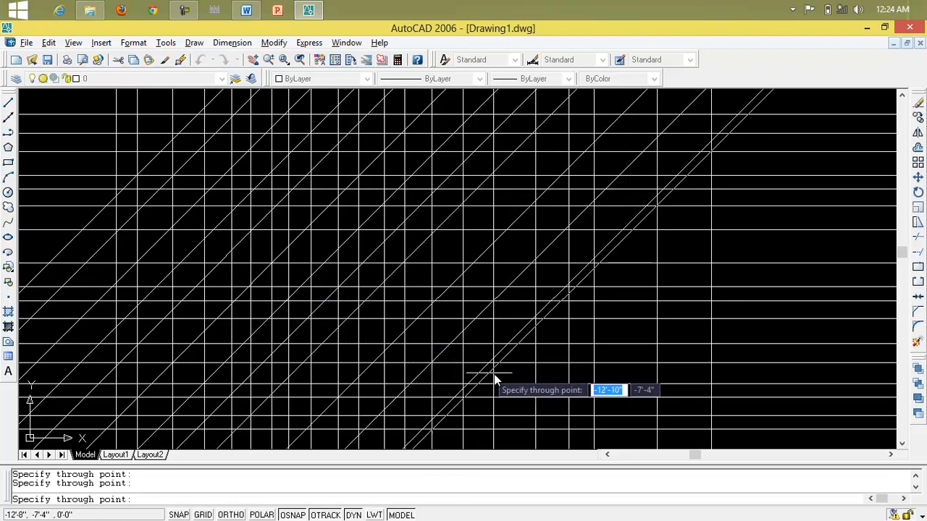
pyautogui.click(519, 382)
pyautogui.click(552, 398)
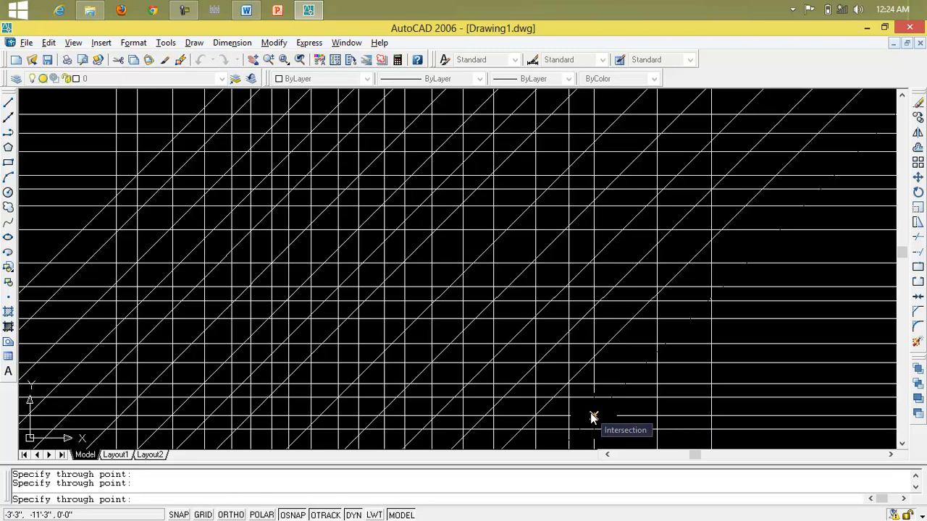
pyautogui.press('Escape')
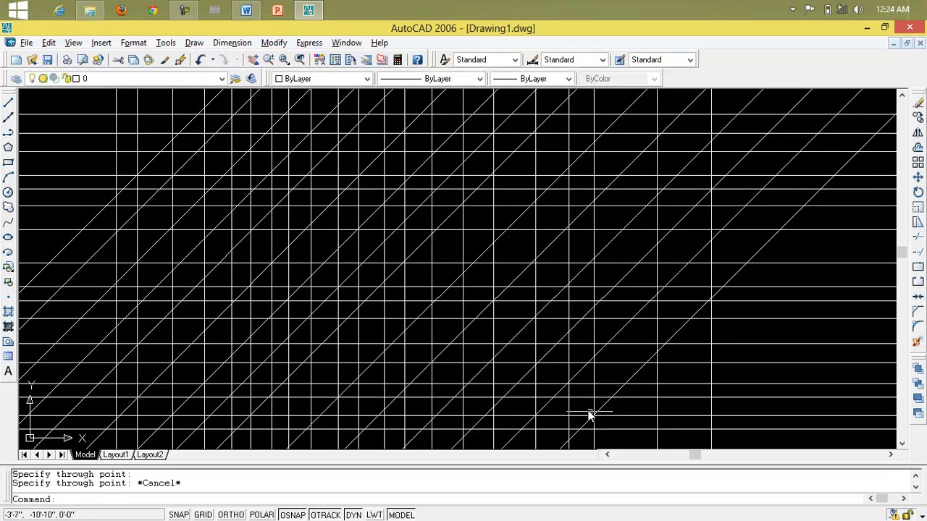
# Erase all the construction lines except the three lowest horizontal ones.
pyautogui.click(9, 121)
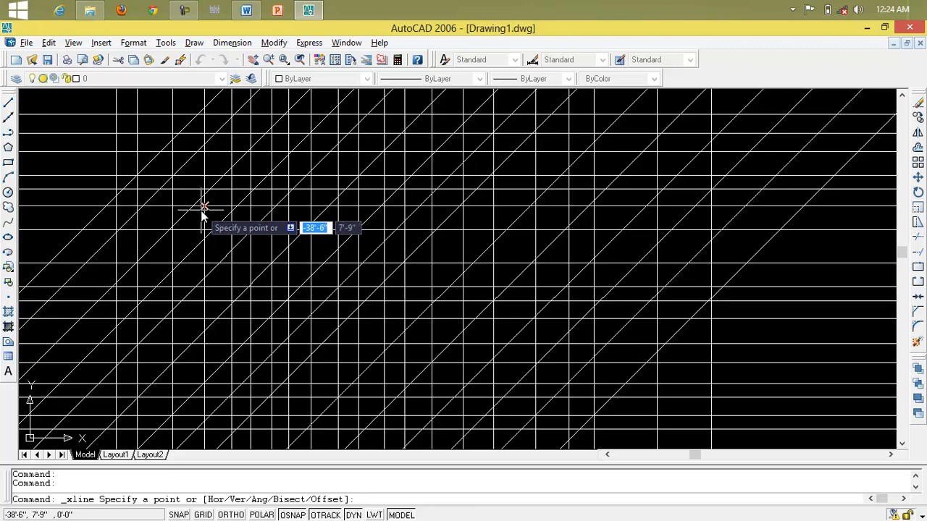
pyautogui.press('Escape')
pyautogui.click(76, 114)
pyautogui.click(76, 105)
pyautogui.click(670, 392)
pyautogui.click(805, 387)
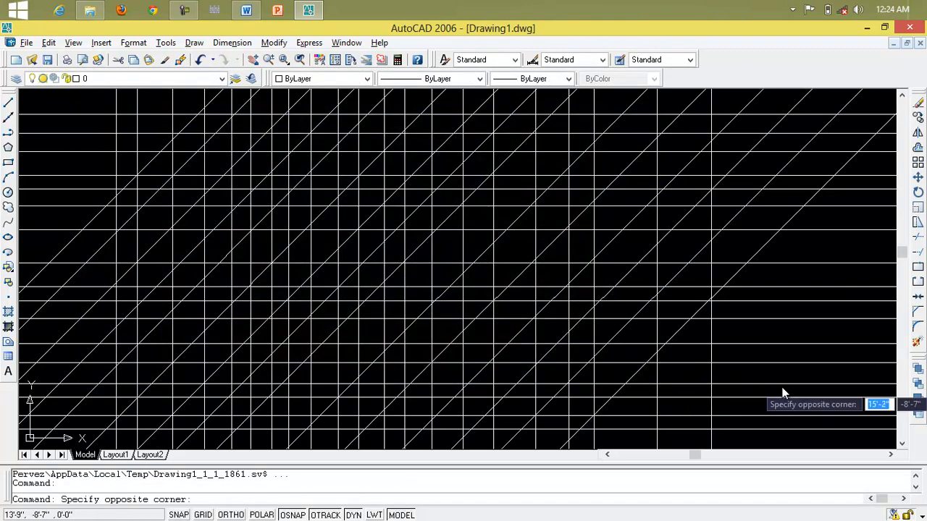
pyautogui.click(32, 109)
pyautogui.press('Delete')
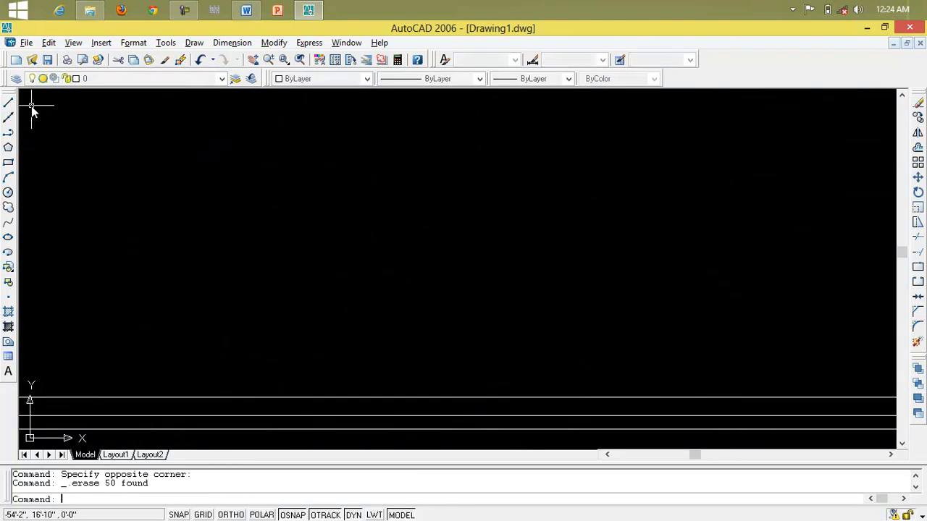
# Erase the three remaining horizontal construction lines to empty the drawing.
pyautogui.click(507, 291)
pyautogui.click(592, 452)
pyautogui.click(594, 436)
pyautogui.click(475, 367)
pyautogui.press('Delete')
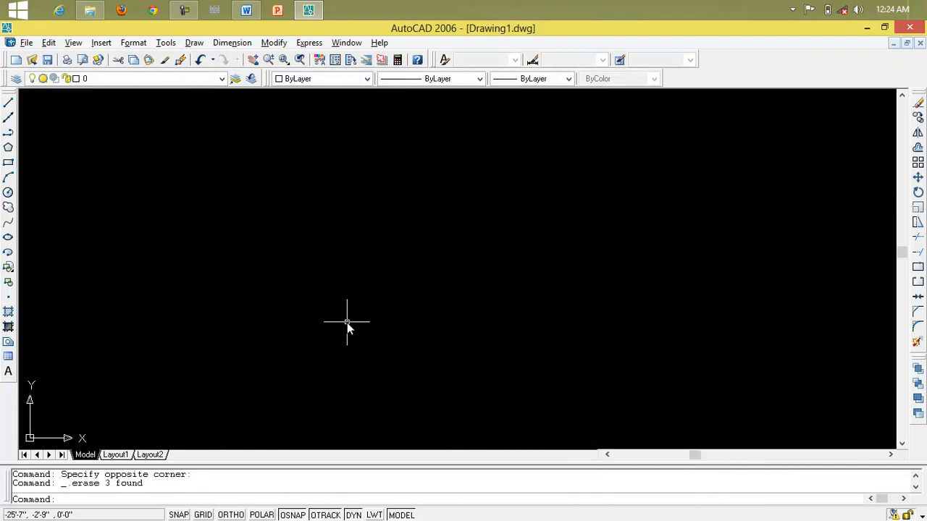
pyautogui.press('Escape')
pyautogui.press('Escape')
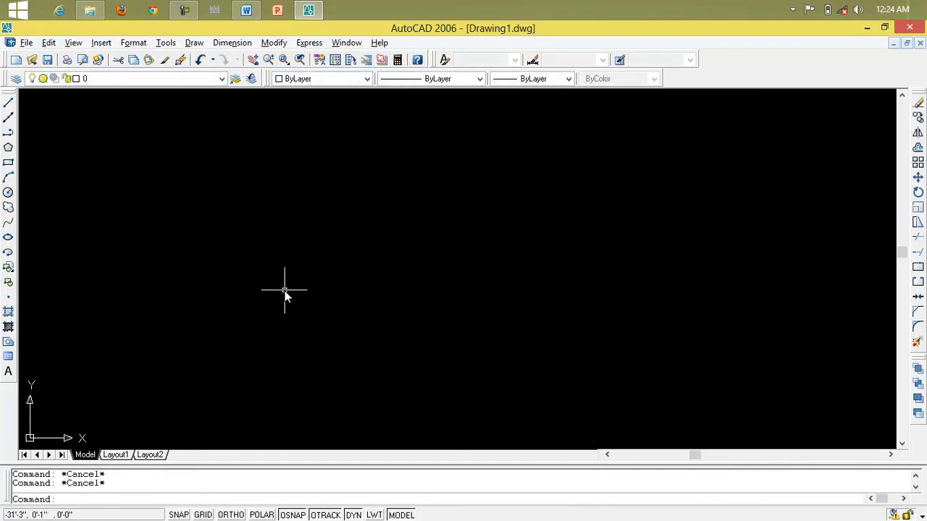
# Draw a slightly sloped 10' line across the upper part of the empty drawing, and erase it.
pyautogui.write('l')
pyautogui.press('Return')
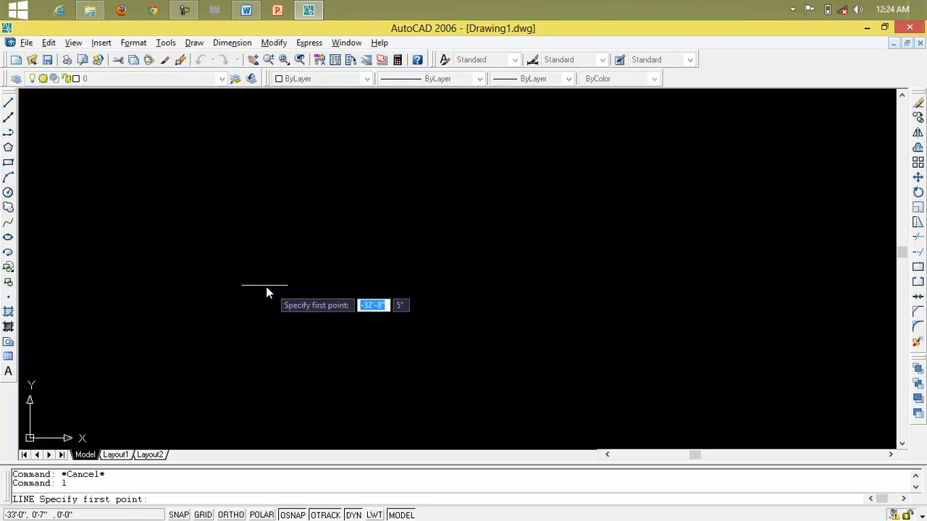
pyautogui.click(176, 196)
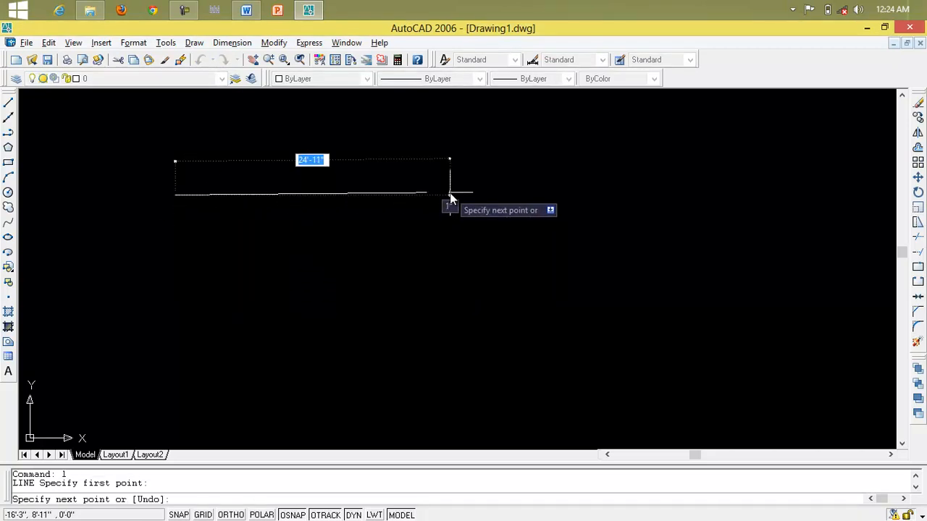
pyautogui.write("10'")
pyautogui.press('Return')
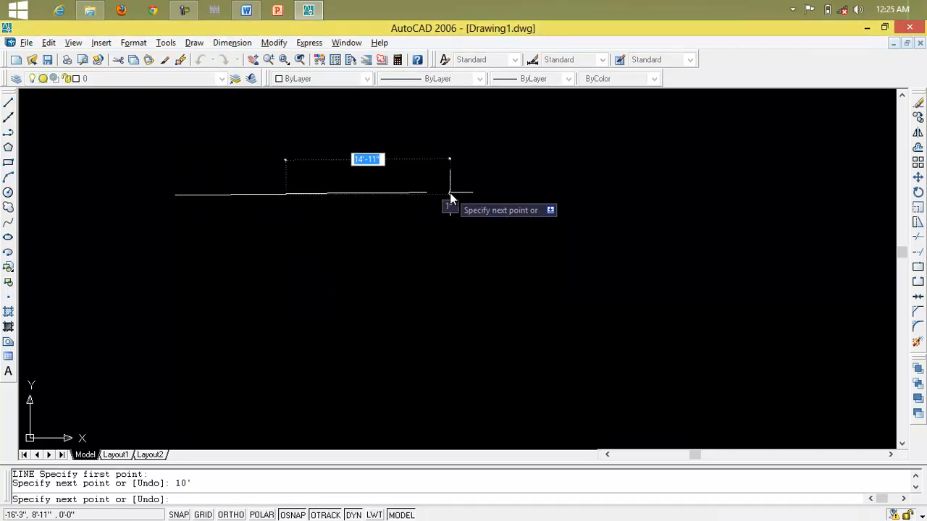
pyautogui.press('Escape')
pyautogui.scroll(5, 227, 210)
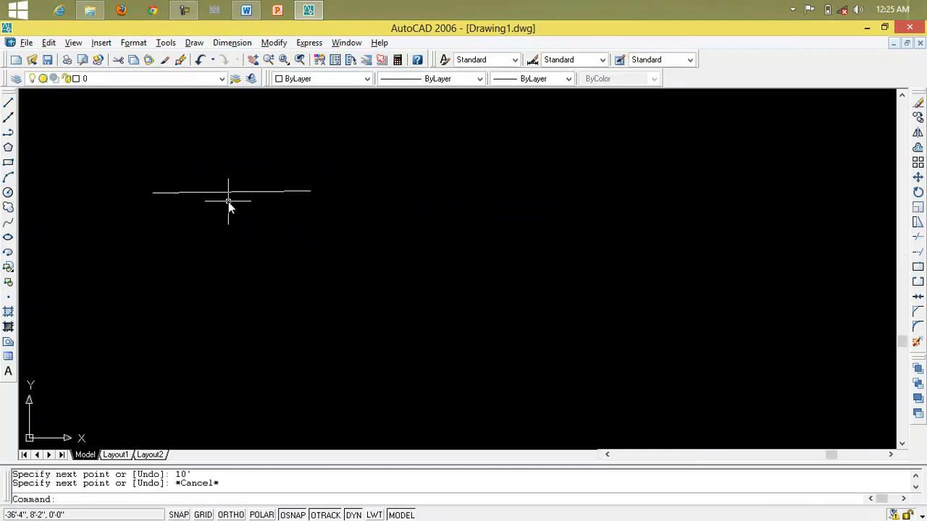
pyautogui.click(236, 184)
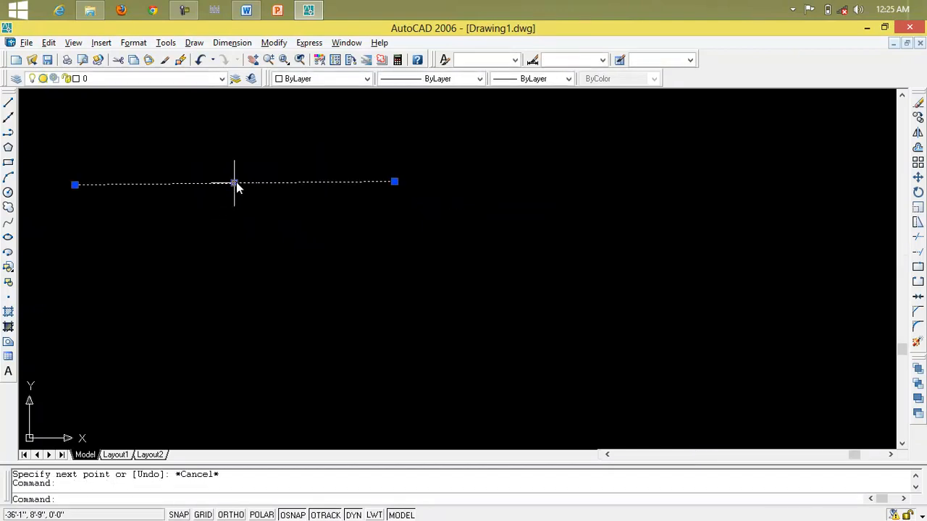
pyautogui.press('Delete')
# Draw a 10' horizontal line in the upper part of the drawing with Ortho turned on.
pyautogui.write('l')
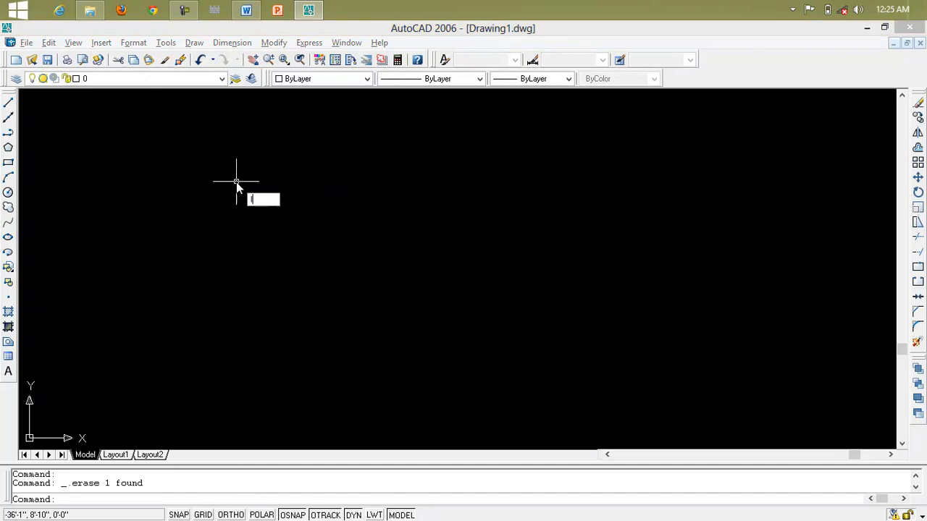
pyautogui.press('Return')
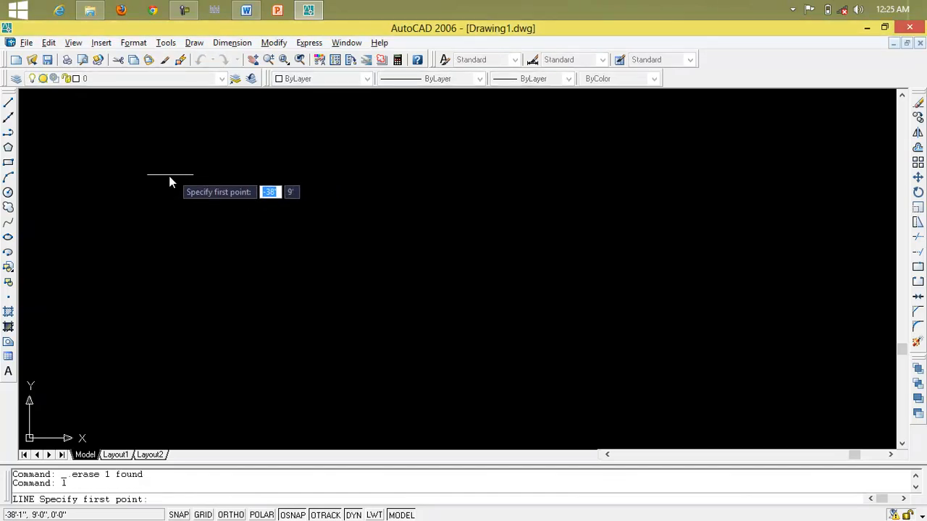
pyautogui.click(155, 179)
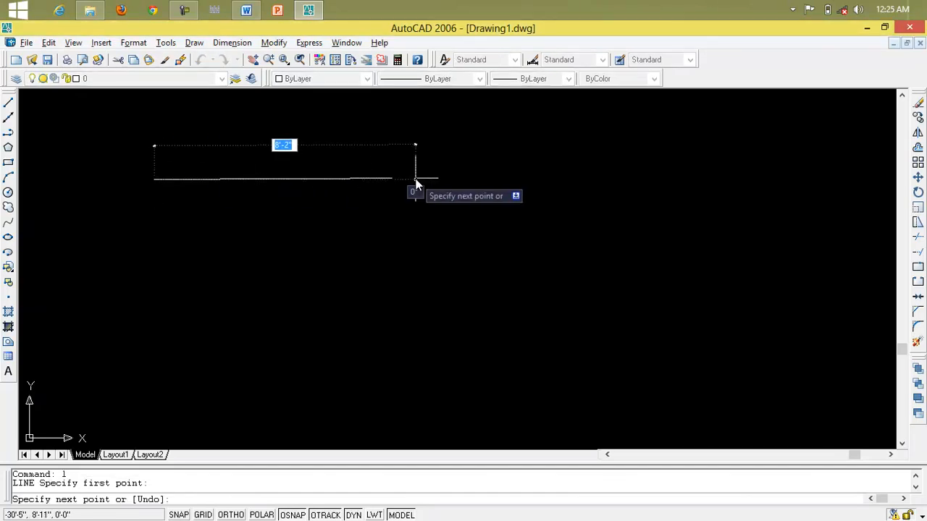
pyautogui.press('F8')
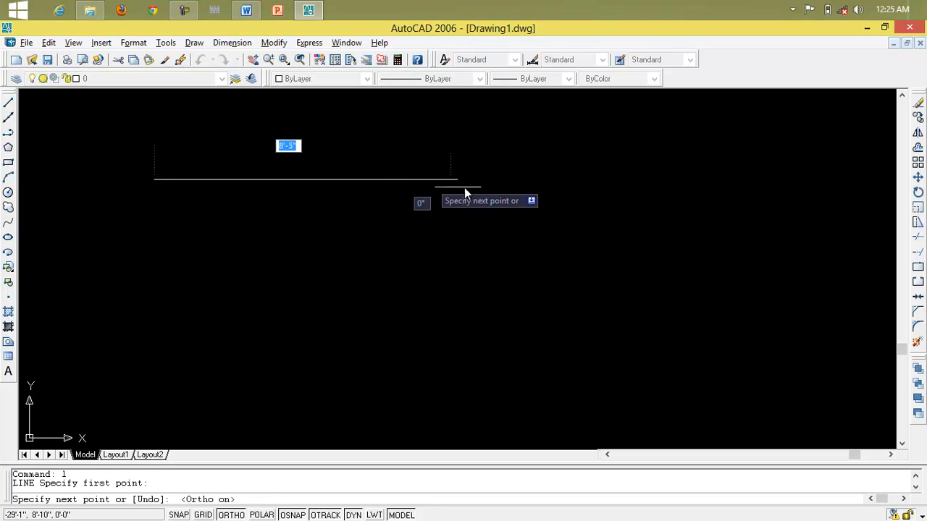
pyautogui.write('10')
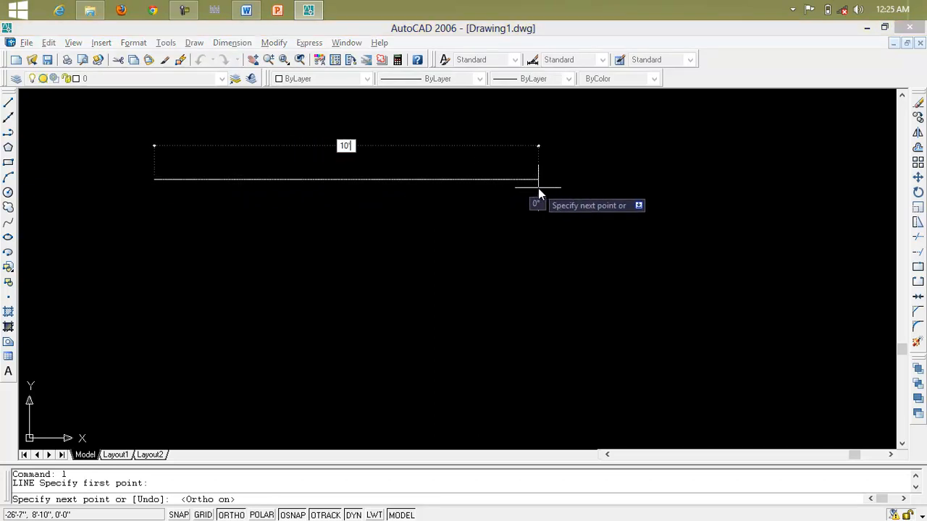
pyautogui.press('Return')
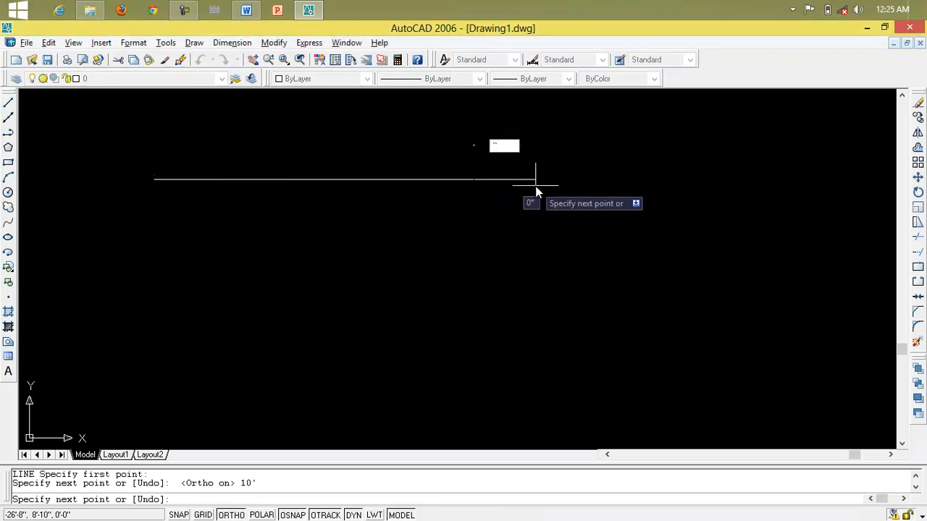
pyautogui.press('Escape')
pyautogui.press('Escape')
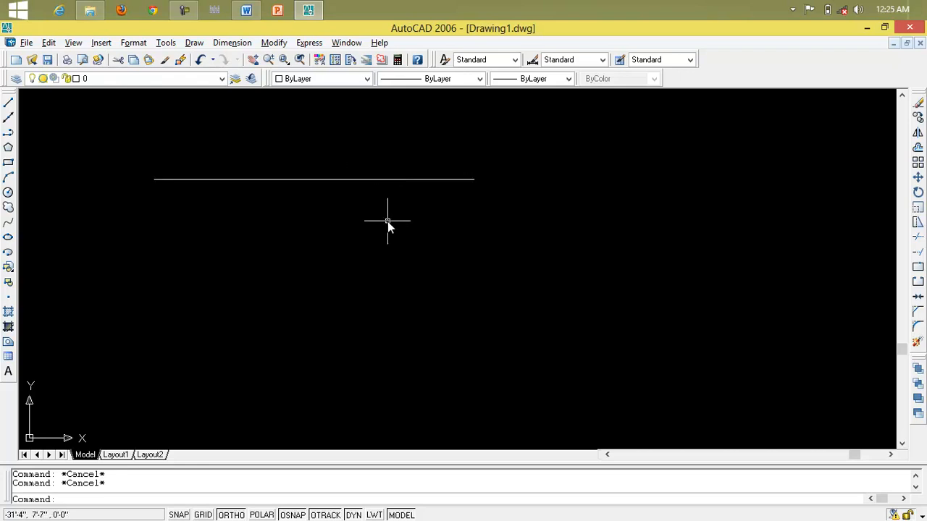
# Offset the horizontal line 2' downward with the Offset command.
pyautogui.write('o')
pyautogui.press('Return')
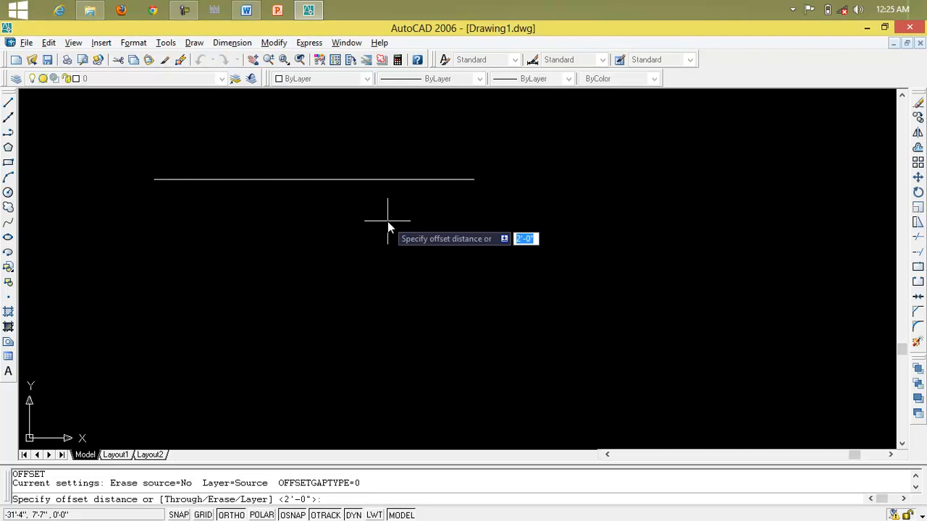
pyautogui.write('2')
pyautogui.press('Return')
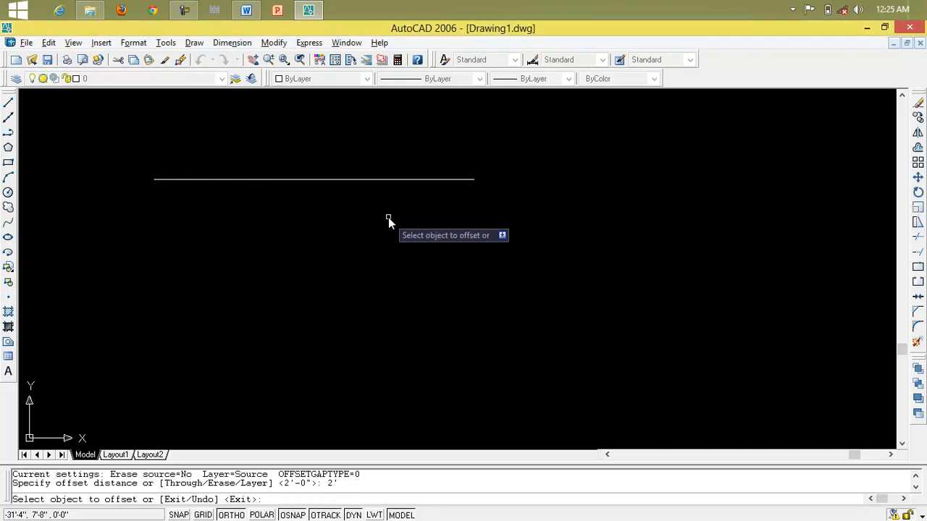
pyautogui.click(389, 181)
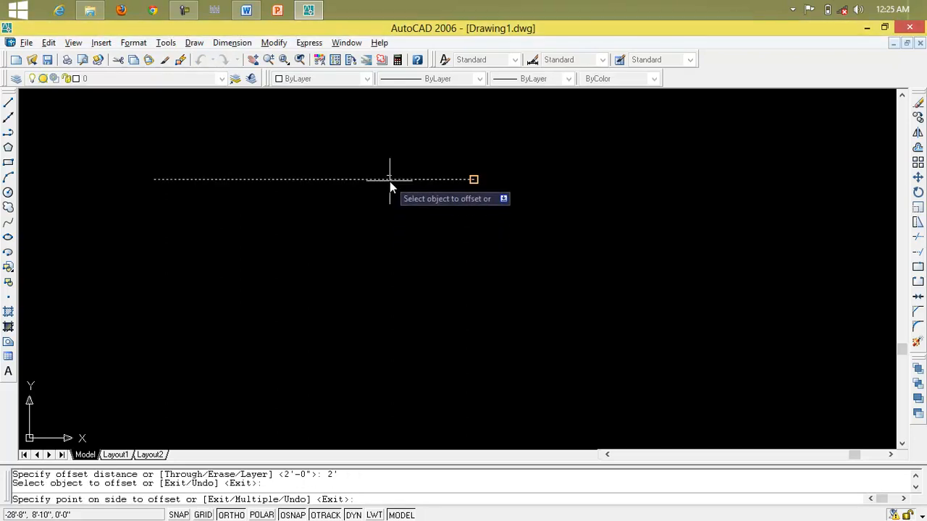
pyautogui.click(391, 214)
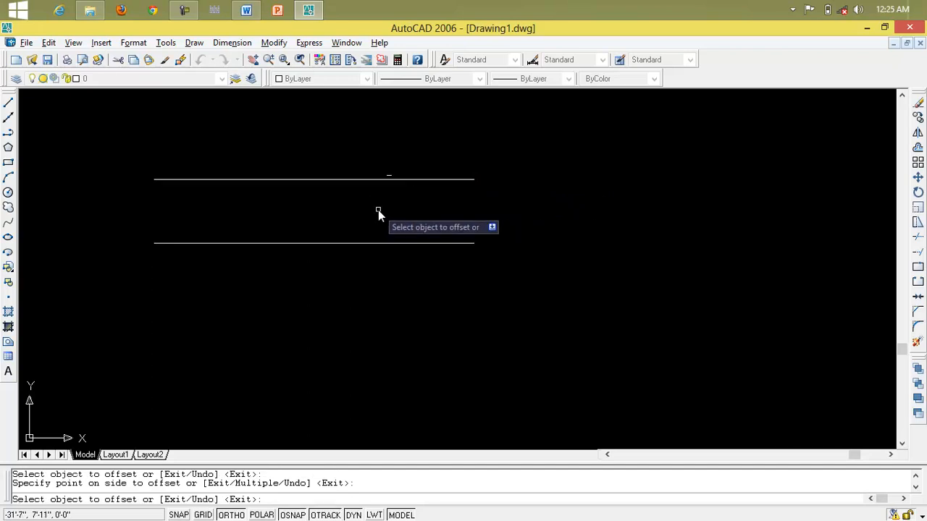
pyautogui.press('Escape')
pyautogui.press('Escape')
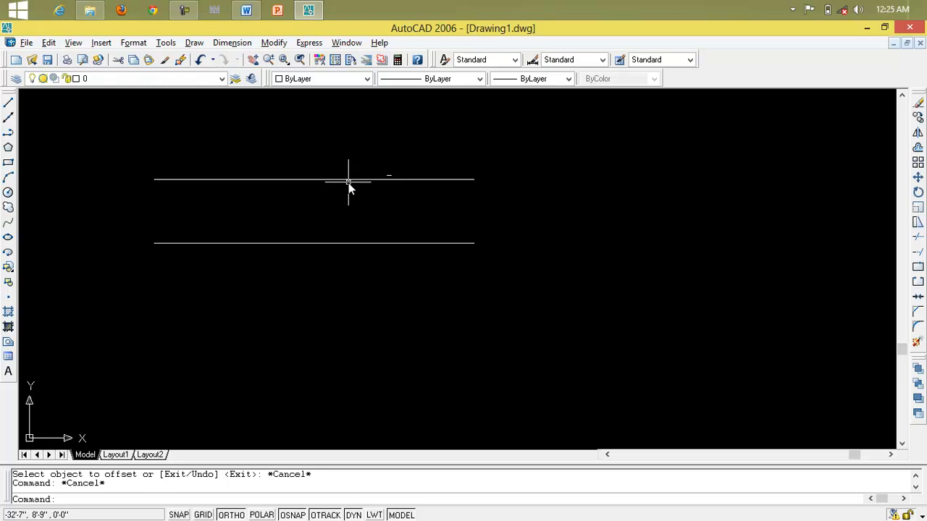
# Erase the two parallel horizontal lines to empty the drawing.
pyautogui.click(355, 275)
pyautogui.click(303, 158)
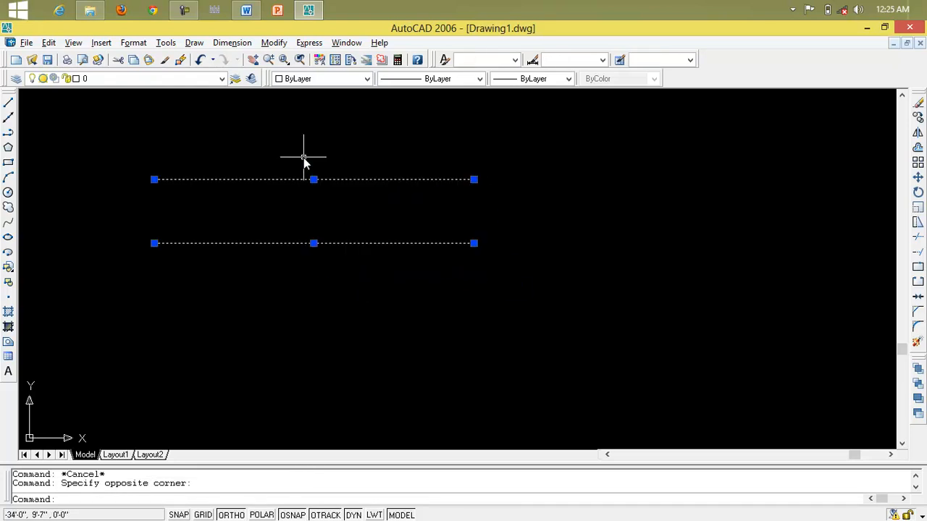
pyautogui.press('Delete')
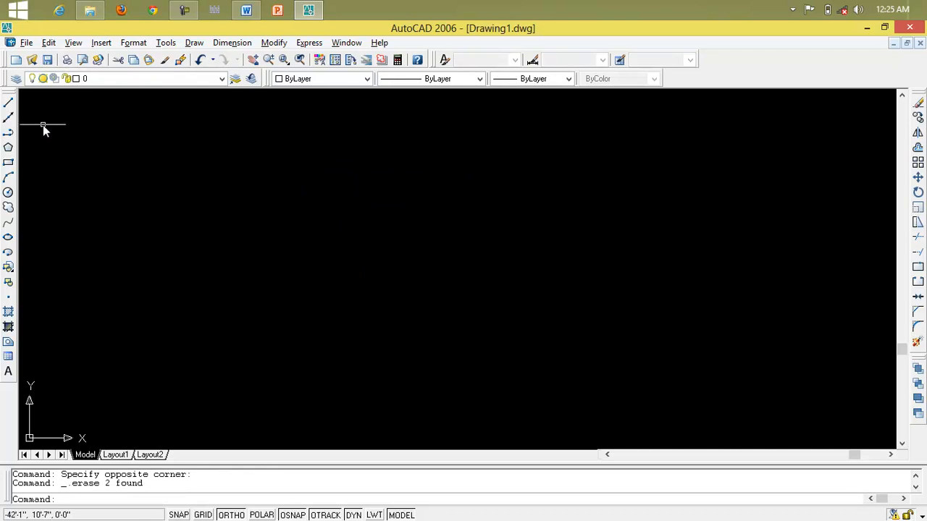
# Draw one vertical construction line near the middle of the view, using the Construction Line command's Ver option.
pyautogui.click(9, 121)
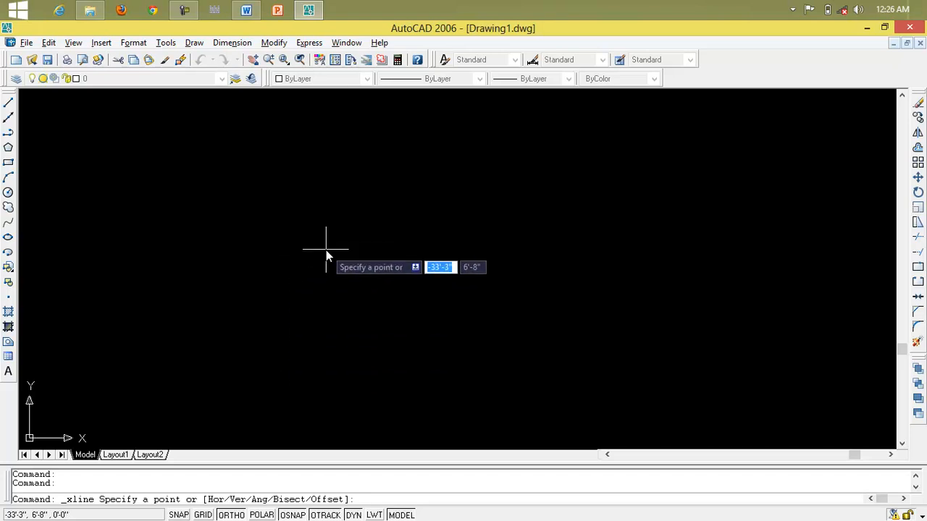
pyautogui.write('v')
pyautogui.press('Return')
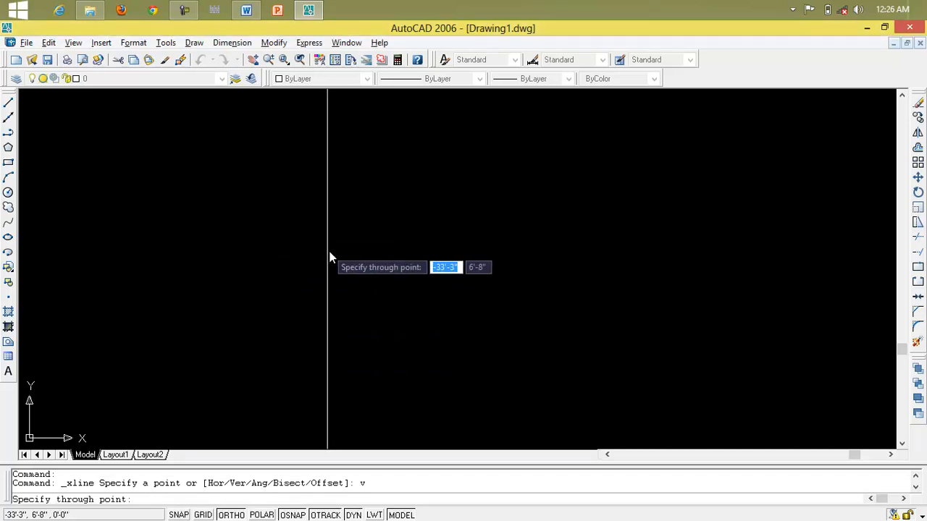
pyautogui.click(423, 264)
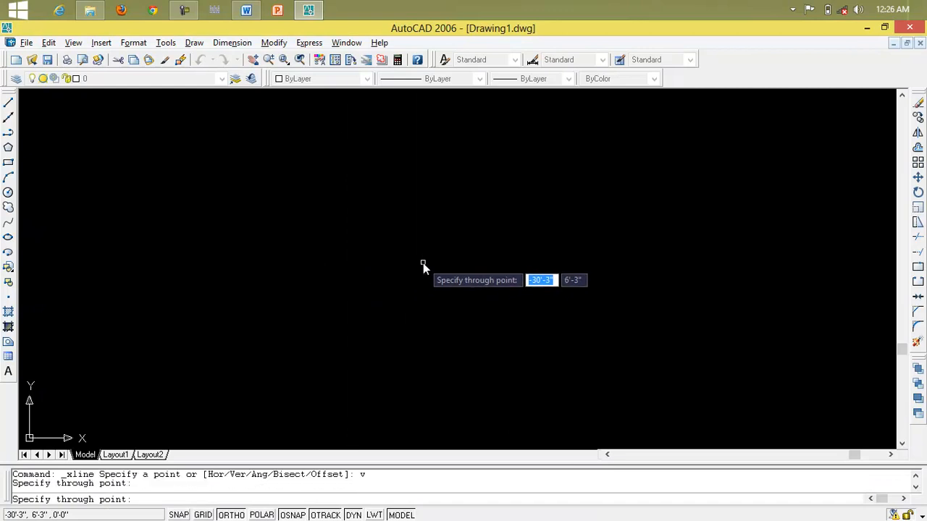
pyautogui.press('Return')
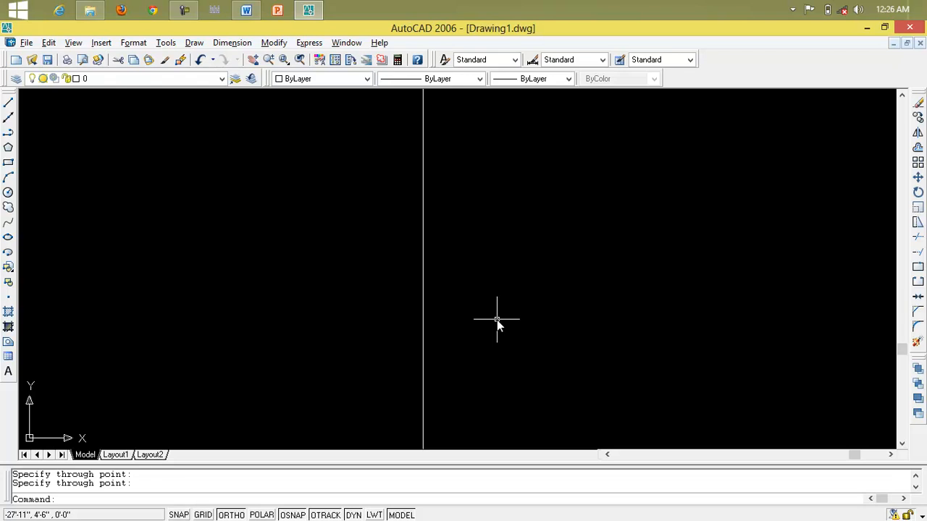
pyautogui.press('Escape')
pyautogui.press('Escape')
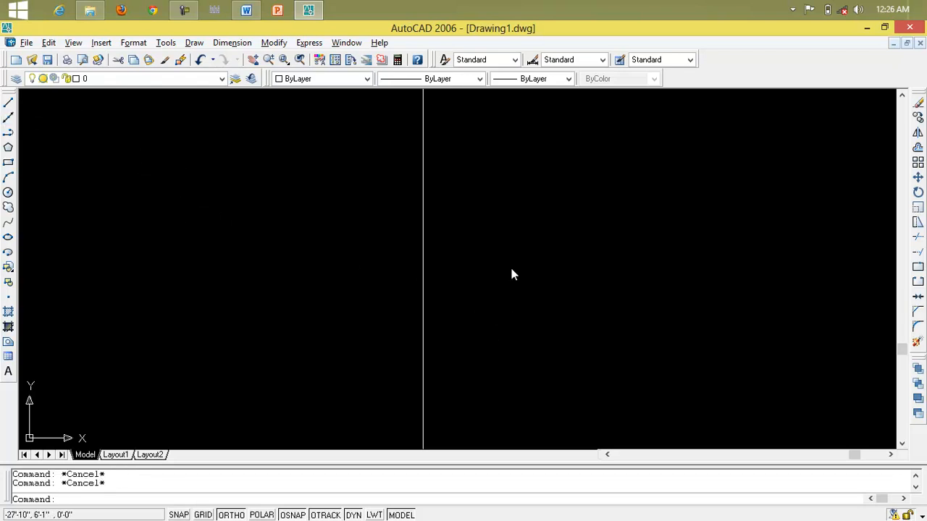
# Erase the vertical construction line near the middle of the view.
pyautogui.click(486, 205)
pyautogui.click(367, 257)
pyautogui.press('Delete')
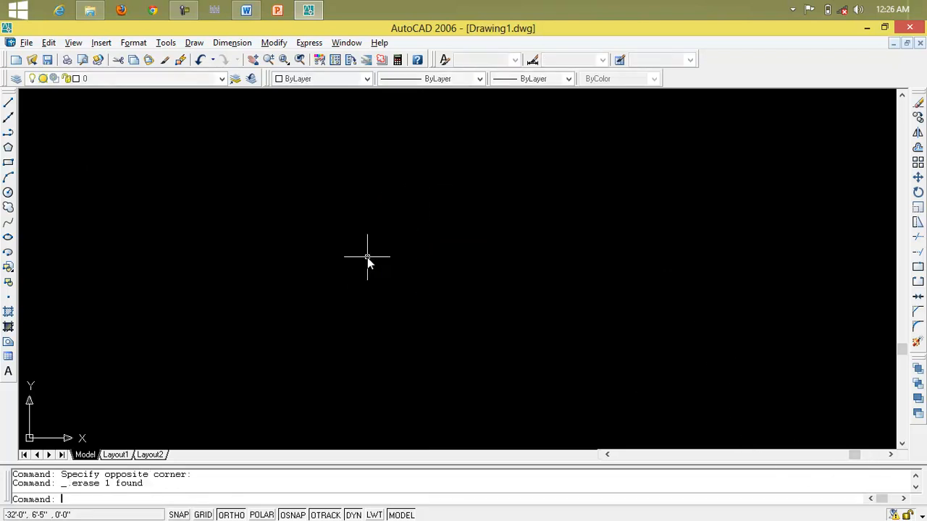
# Draw one vertical construction line near the left edge of the drawing area, using XLINE with the Ver option.
pyautogui.write('x')
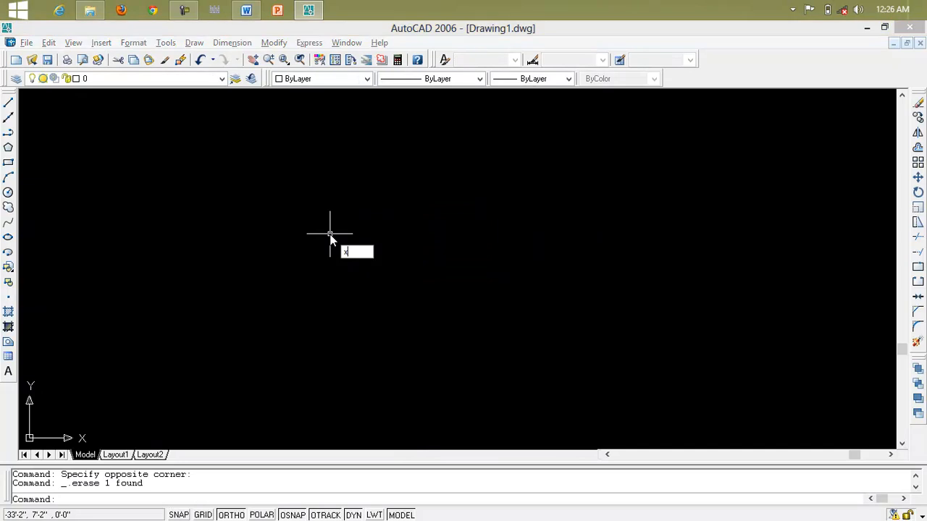
pyautogui.write('l')
pyautogui.press('Return')
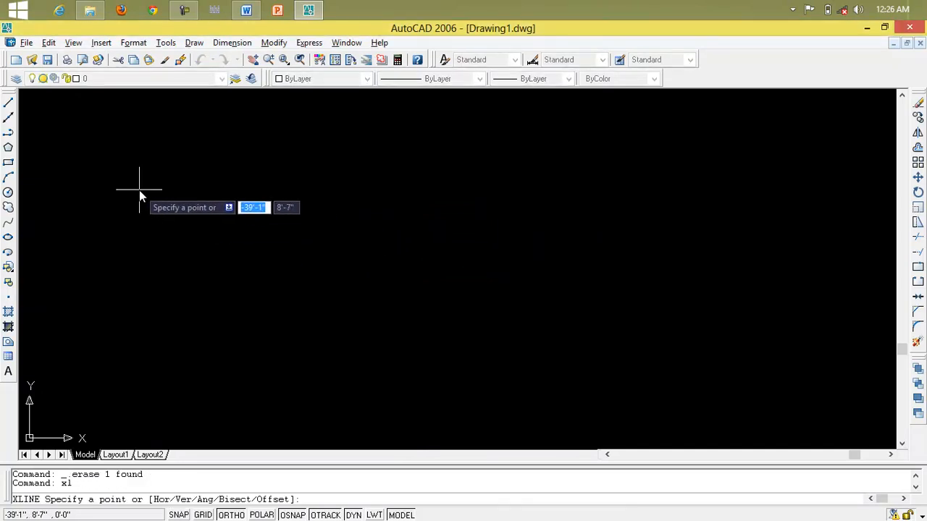
pyautogui.write('v')
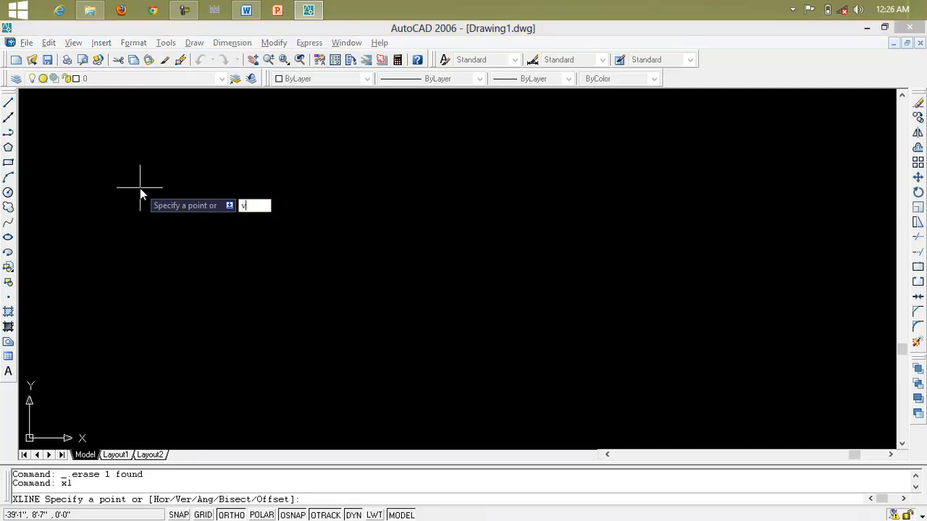
pyautogui.press('Return')
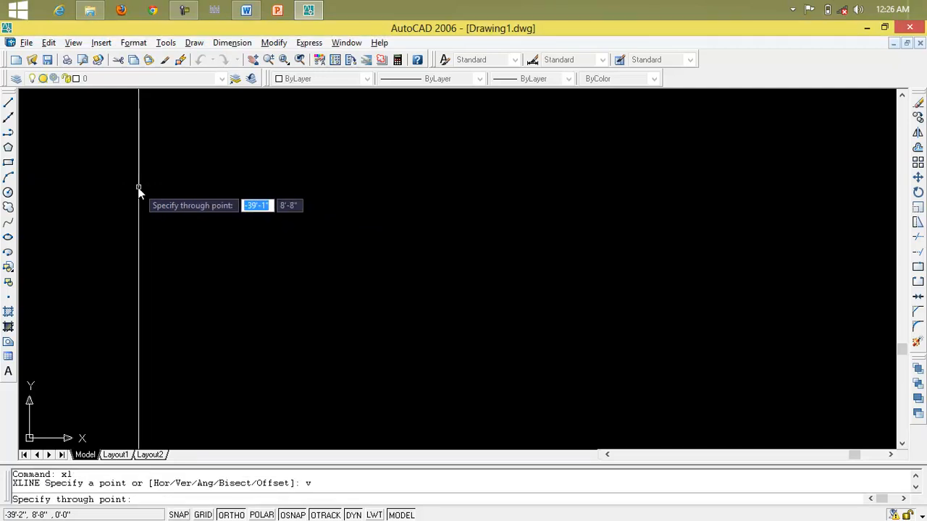
pyautogui.click(94, 191)
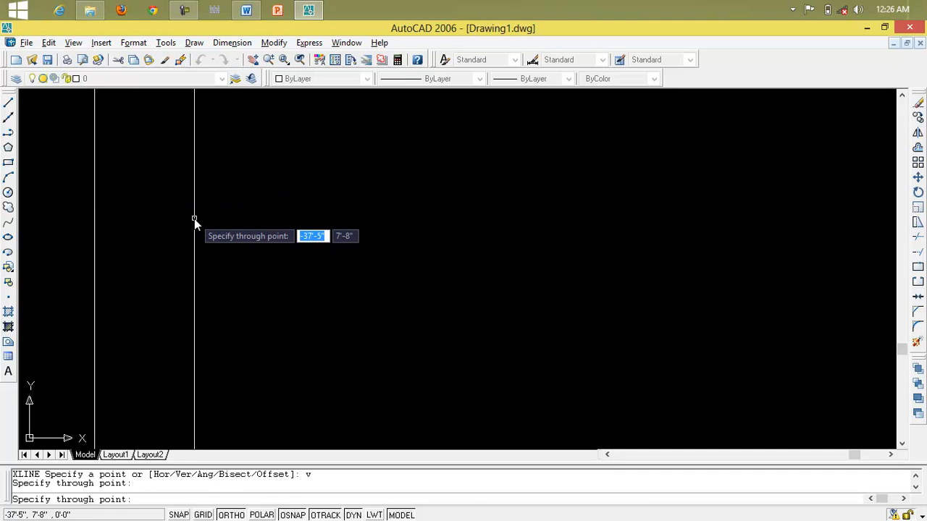
pyautogui.press('Escape')
pyautogui.press('Escape')
# Create a parallel construction line 5" to the right of the vertical one, using the Construction Line command's Offset option.
pyautogui.click(15, 120)
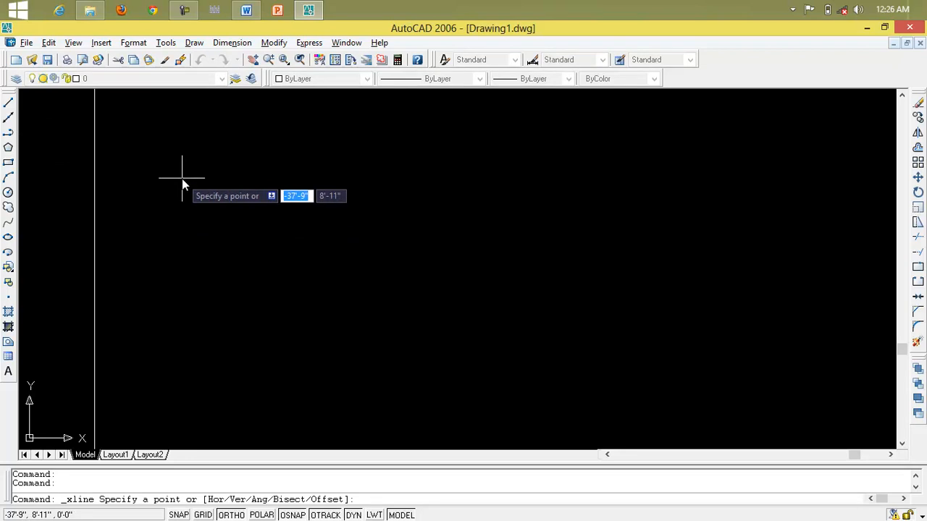
pyautogui.write('o')
pyautogui.press('Return')
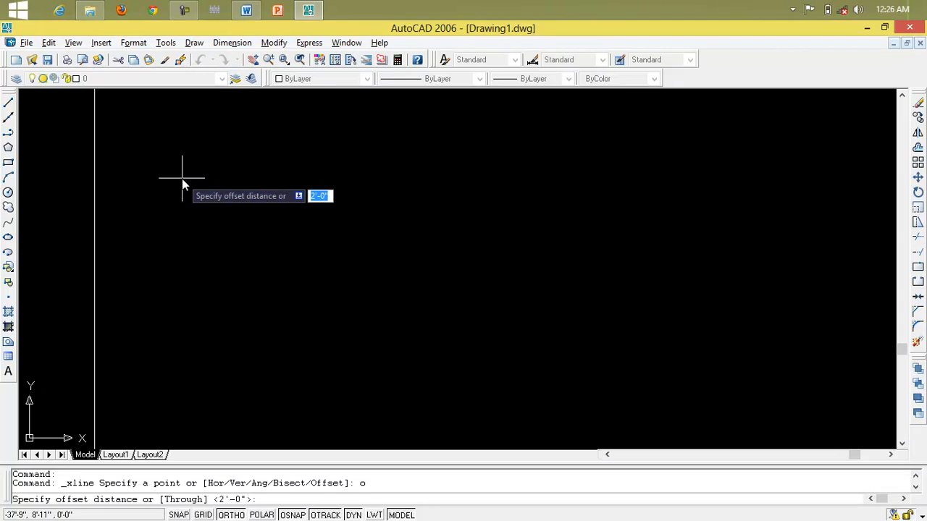
pyautogui.write('1')
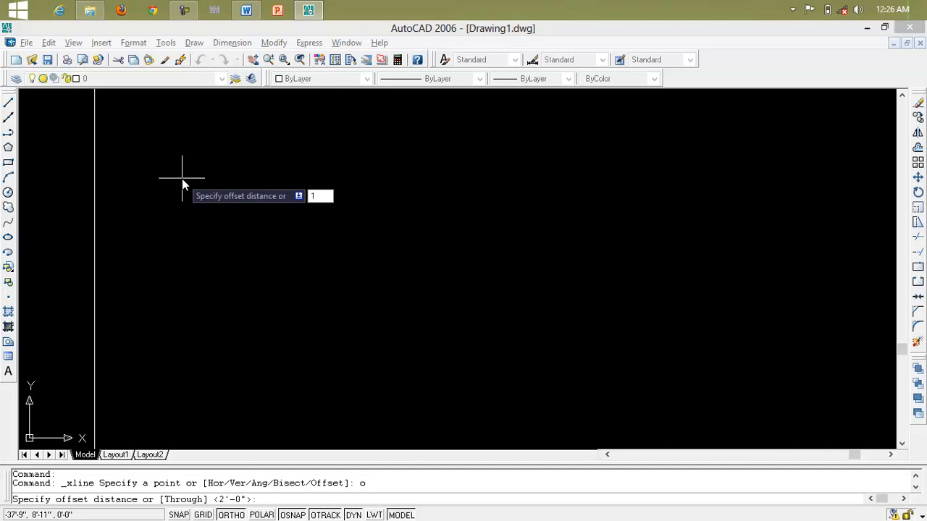
pyautogui.press('BackSpace')
pyautogui.write("5'")
pyautogui.press('Return')
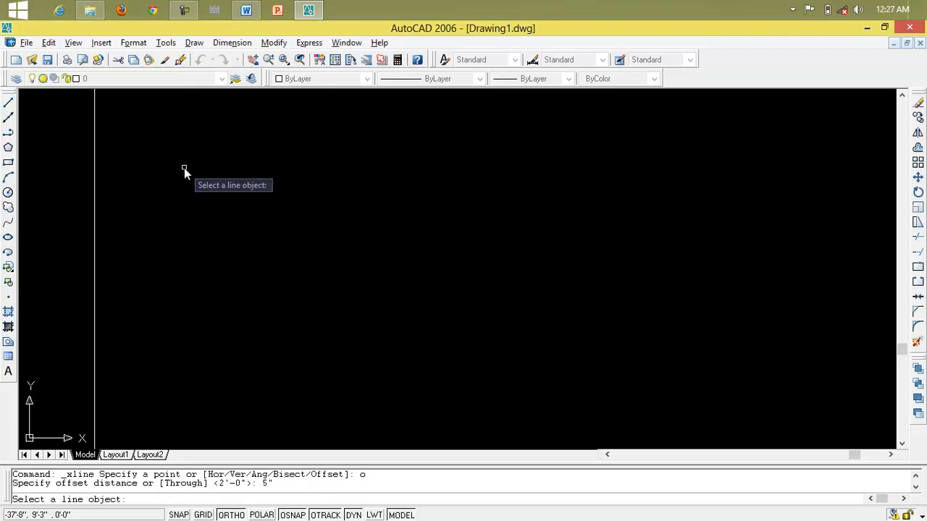
pyautogui.click(95, 181)
pyautogui.click(105, 178)
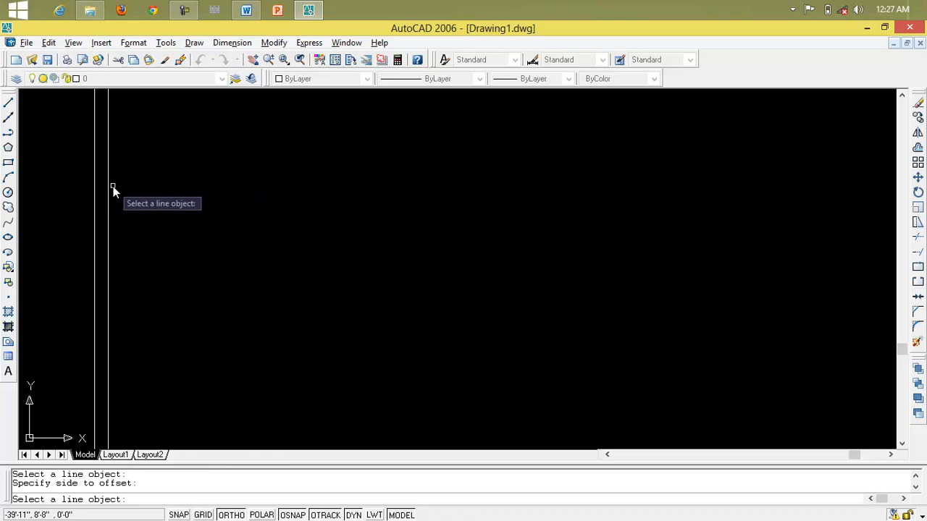
# Offset four more vertical construction lines to the right at 5" spacing, each from the newest line.
pyautogui.click(108, 187)
pyautogui.click(123, 186)
pyautogui.click(122, 194)
pyautogui.click(137, 194)
pyautogui.click(134, 197)
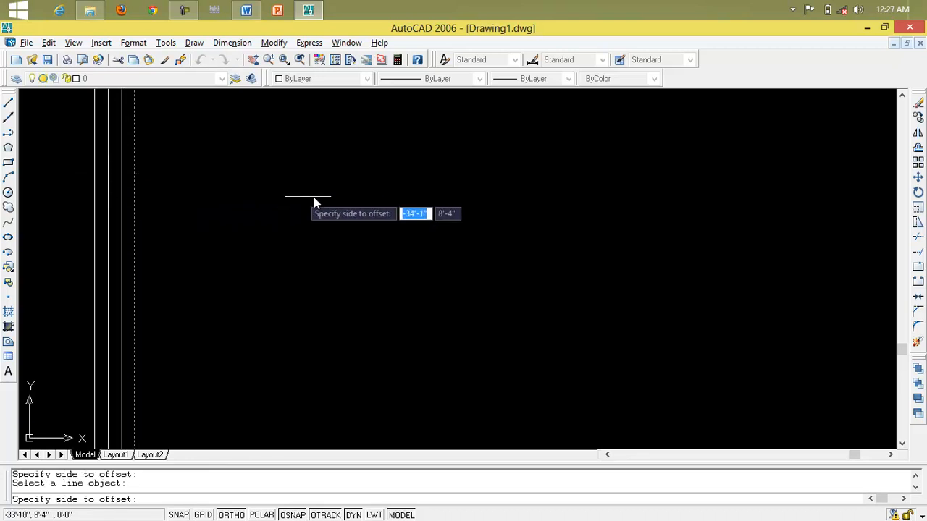
pyautogui.click(689, 199)
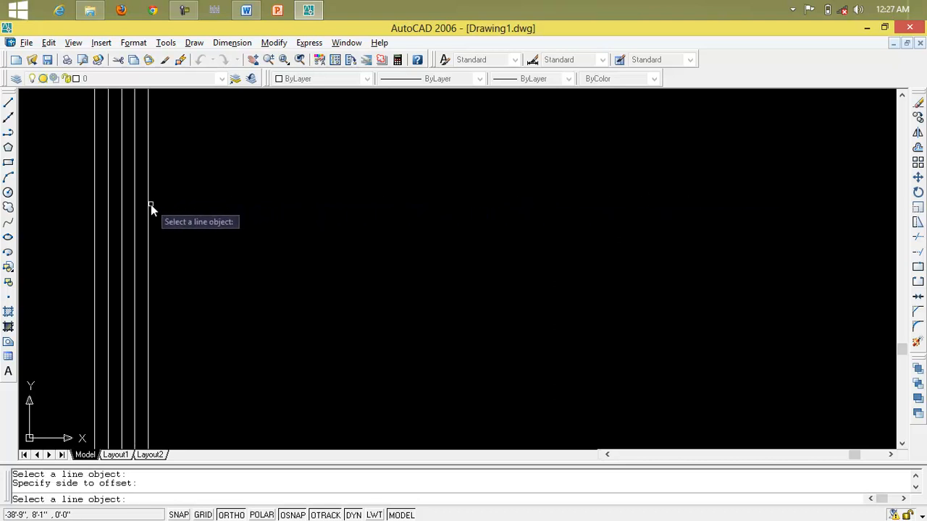
pyautogui.click(606, 205)
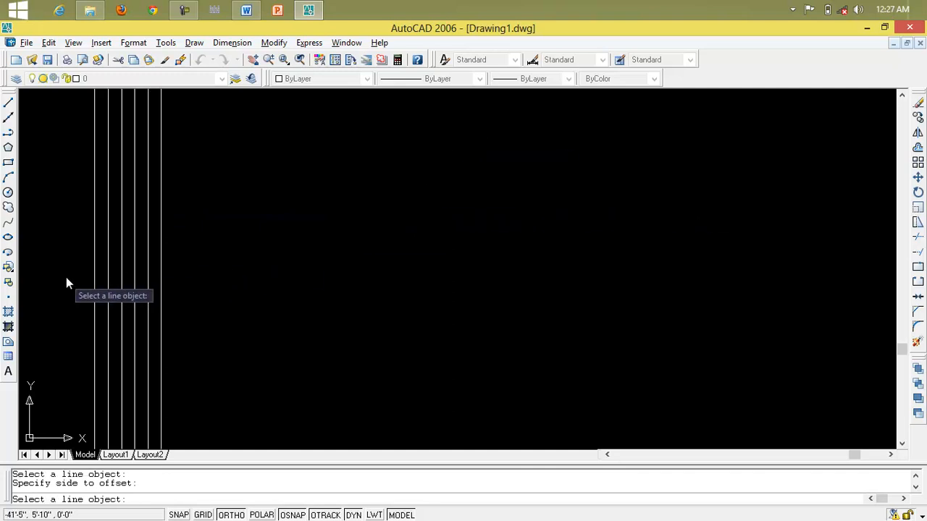
# Extend the row of vertical construction lines with three more 5" offsets to the right of the sixth line.
pyautogui.scroll(5, 67, 277)
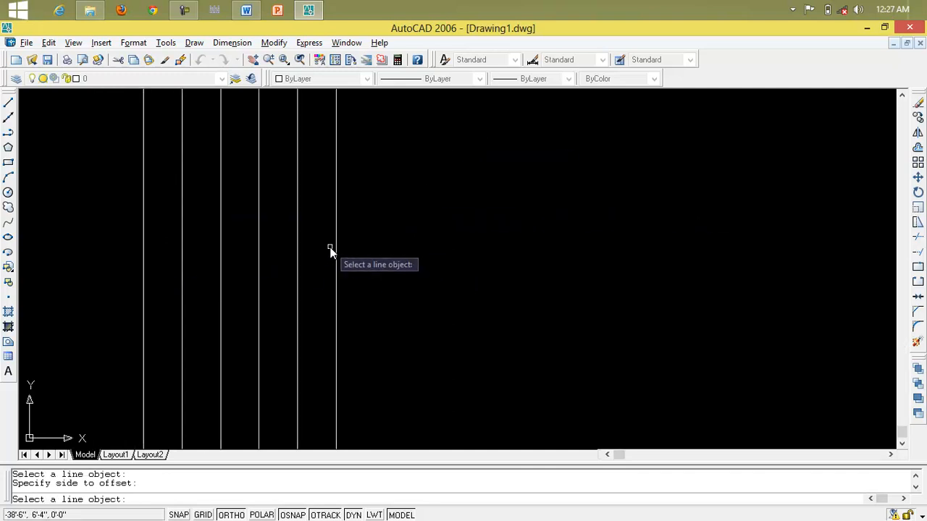
pyautogui.click(337, 252)
pyautogui.click(369, 257)
pyautogui.click(375, 256)
pyautogui.click(406, 257)
pyautogui.click(412, 258)
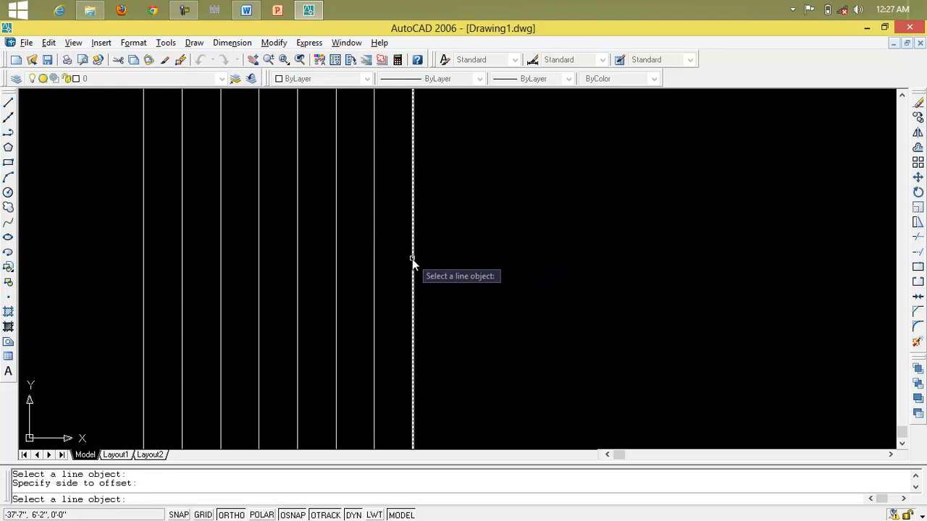
pyautogui.click(467, 267)
# Add five more vertical construction lines to the right at the 5" offset distance and end the Construction Line command.
pyautogui.click(452, 264)
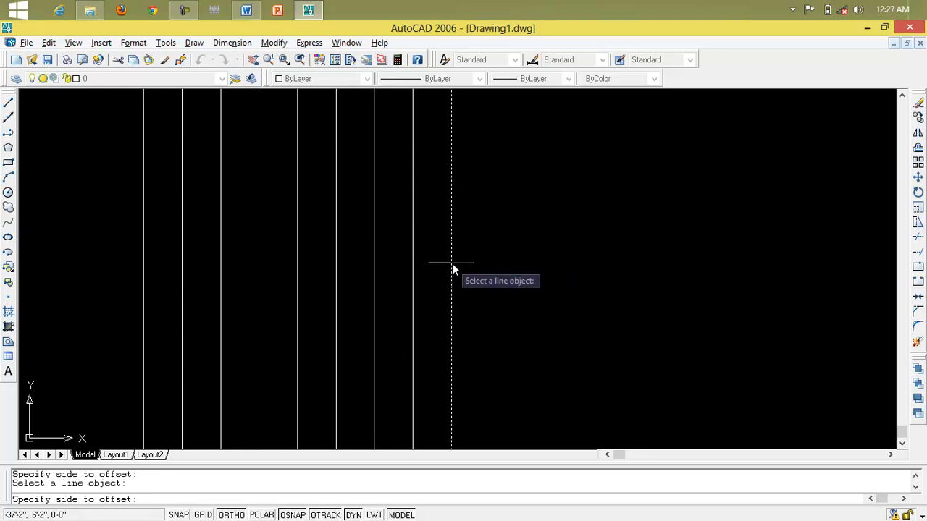
pyautogui.click(505, 275)
pyautogui.click(490, 275)
pyautogui.click(544, 276)
pyautogui.click(529, 270)
pyautogui.click(577, 277)
pyautogui.click(568, 275)
pyautogui.click(616, 281)
pyautogui.click(606, 275)
pyautogui.click(641, 274)
pyautogui.scroll(-3, 629, 274)
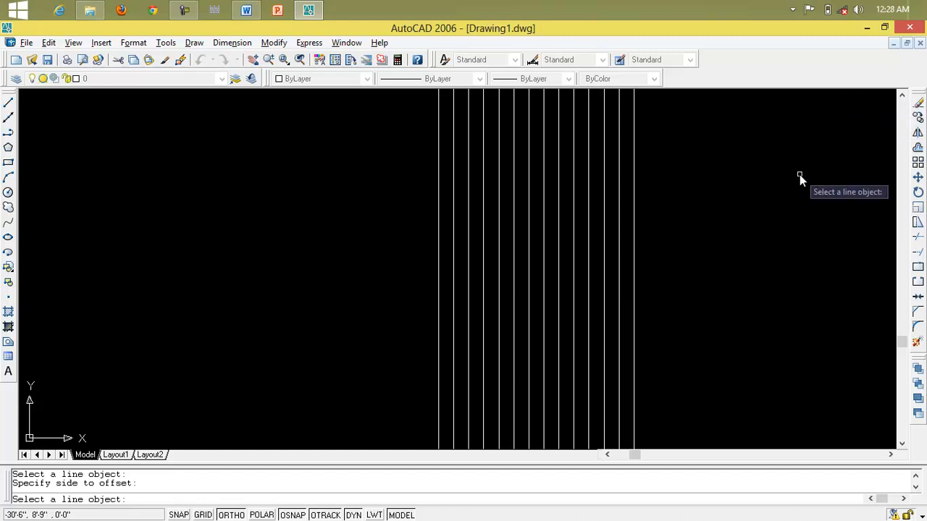
pyautogui.press('Escape')
pyautogui.press('Escape')
pyautogui.press('Escape')
# Minimize the AutoCAD drawing window and the Word lesson document to reveal the desktop.
pyautogui.click(868, 29)
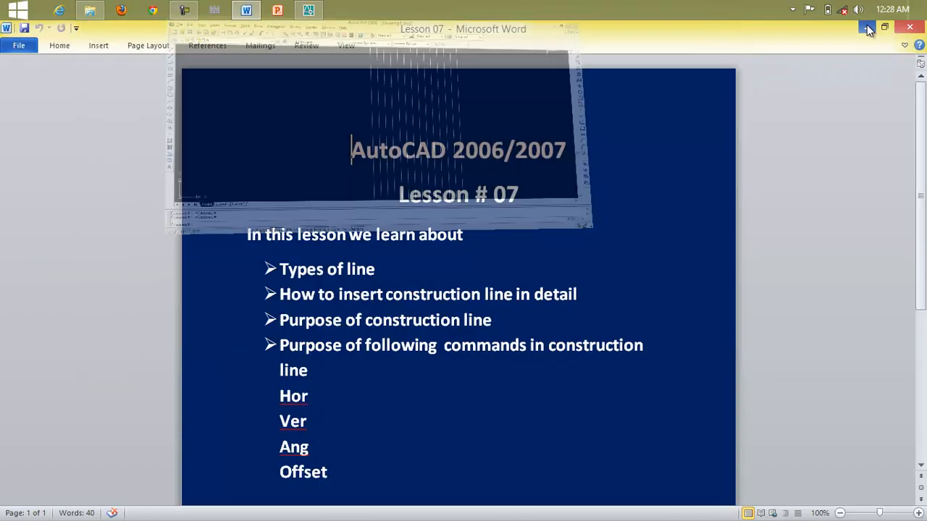
pyautogui.click(862, 27)
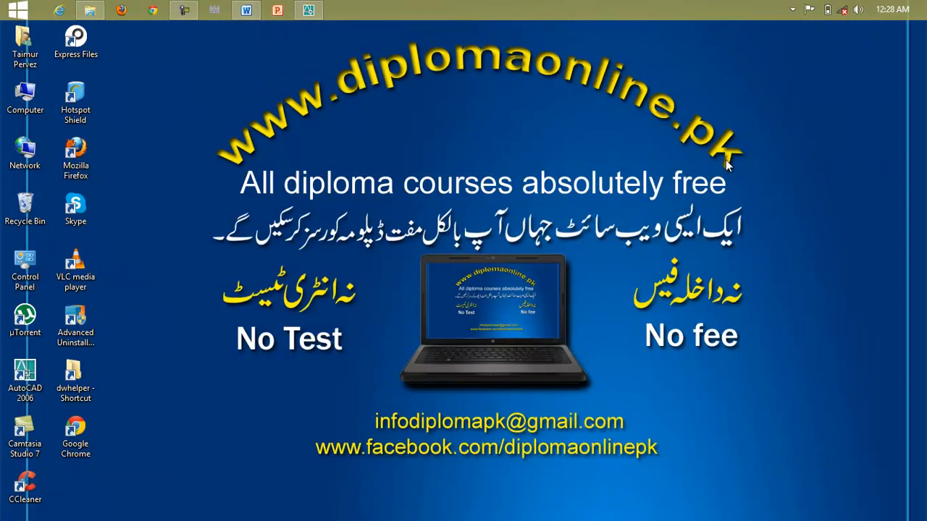